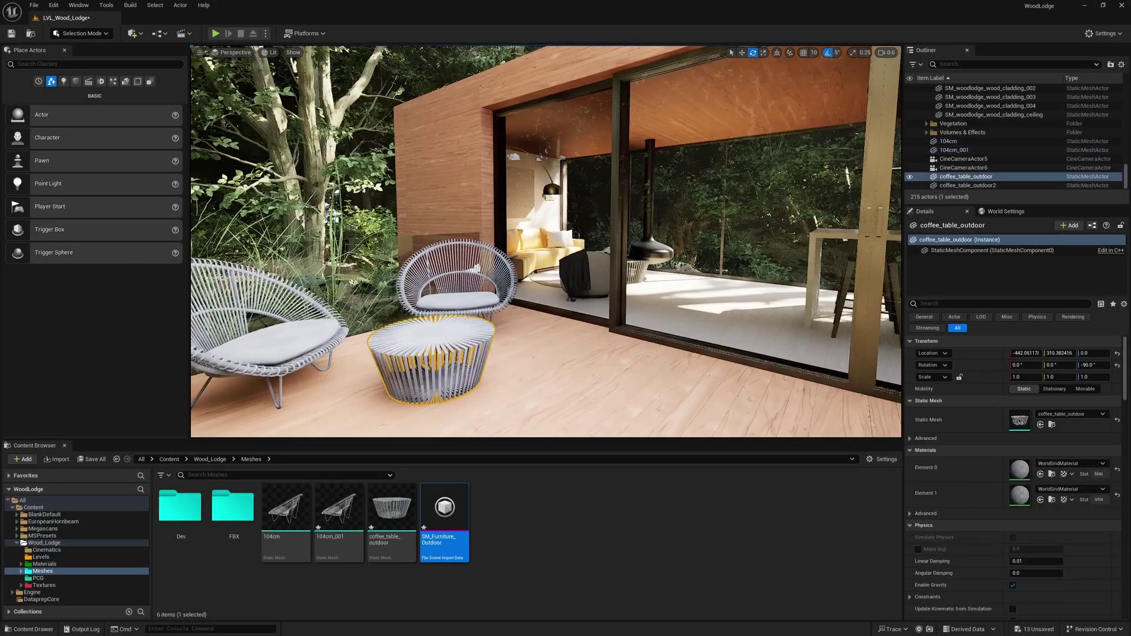
# Rotate the outdoor chair behind the coffee table slightly and clear the selection
pyautogui.press('w')
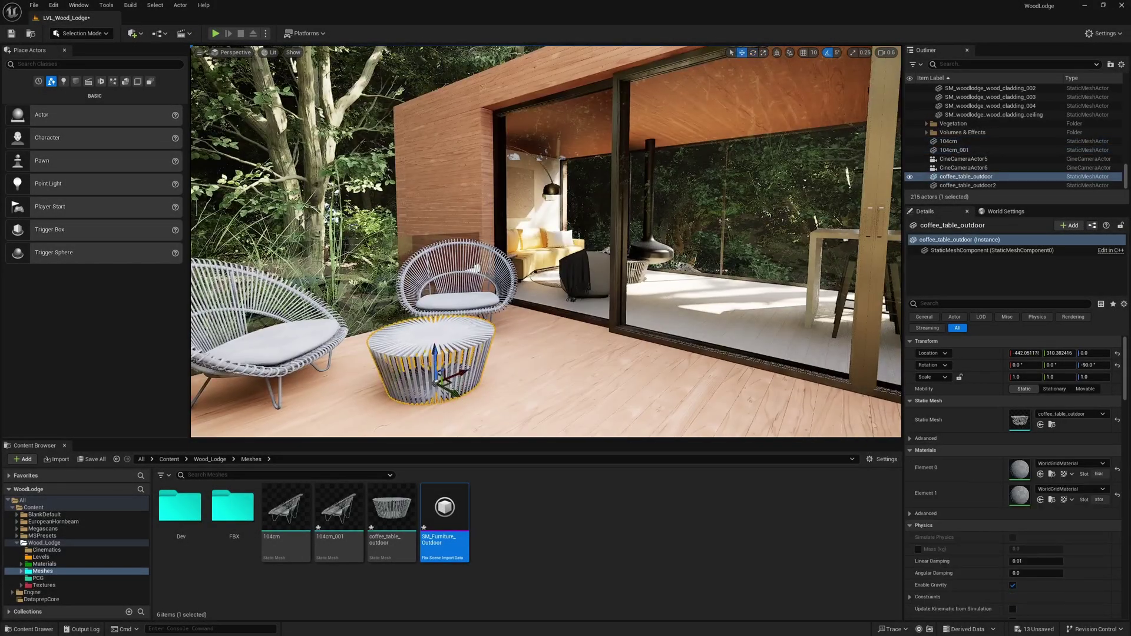
pyautogui.click(478, 302)
pyautogui.press('e')
pyautogui.moveTo(472, 342)
pyautogui.mouseDown()
pyautogui.moveTo(451, 343)
pyautogui.moveTo(492, 341)
pyautogui.moveTo(451, 343)
pyautogui.moveTo(462, 343)
pyautogui.mouseUp()
pyautogui.press('Escape')
pyautogui.moveTo(517, 319); pyautogui.dragTo(353, 320, button='right')
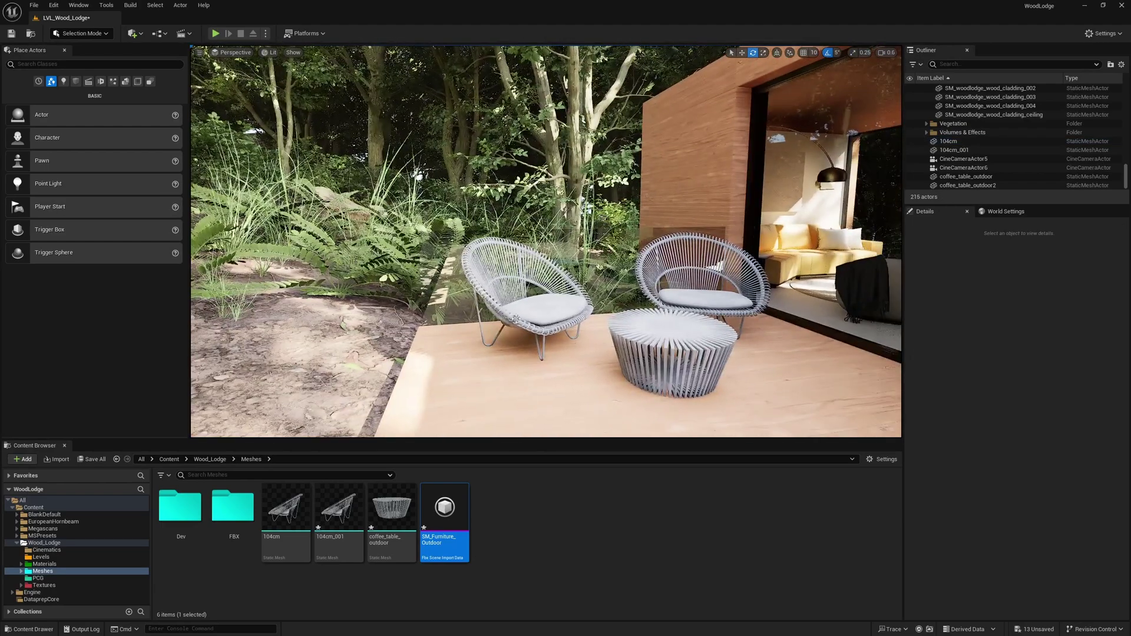
pyautogui.click(516, 319)
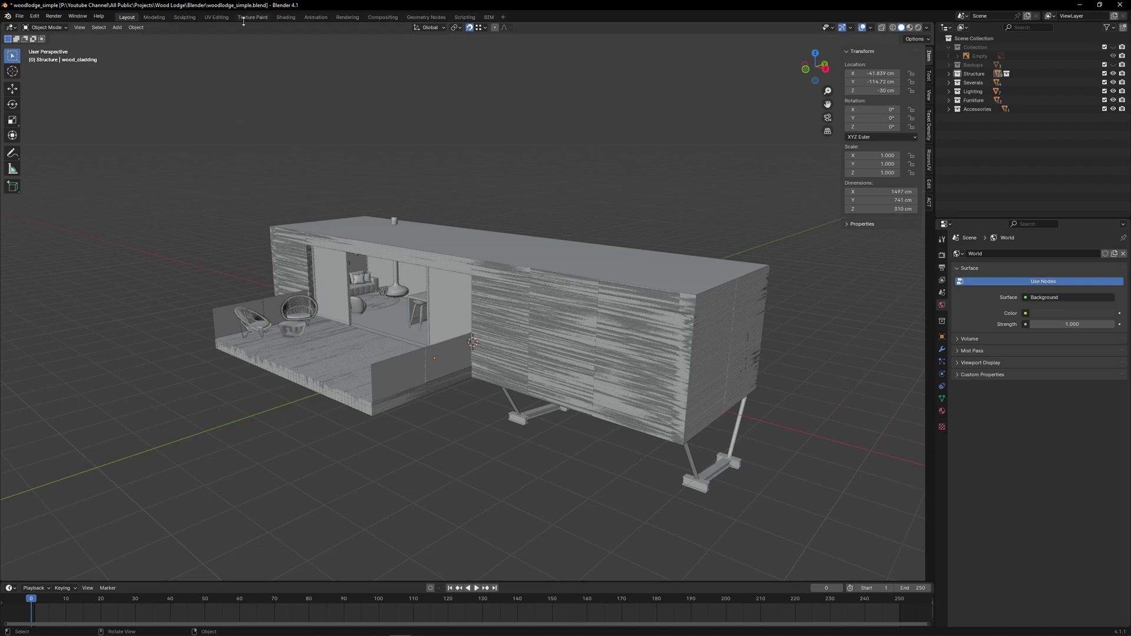
# Switch to Blender and select the outdoor lounge chair beside the sliding door, framed together with the coffee table
pyautogui.click(297, 321)
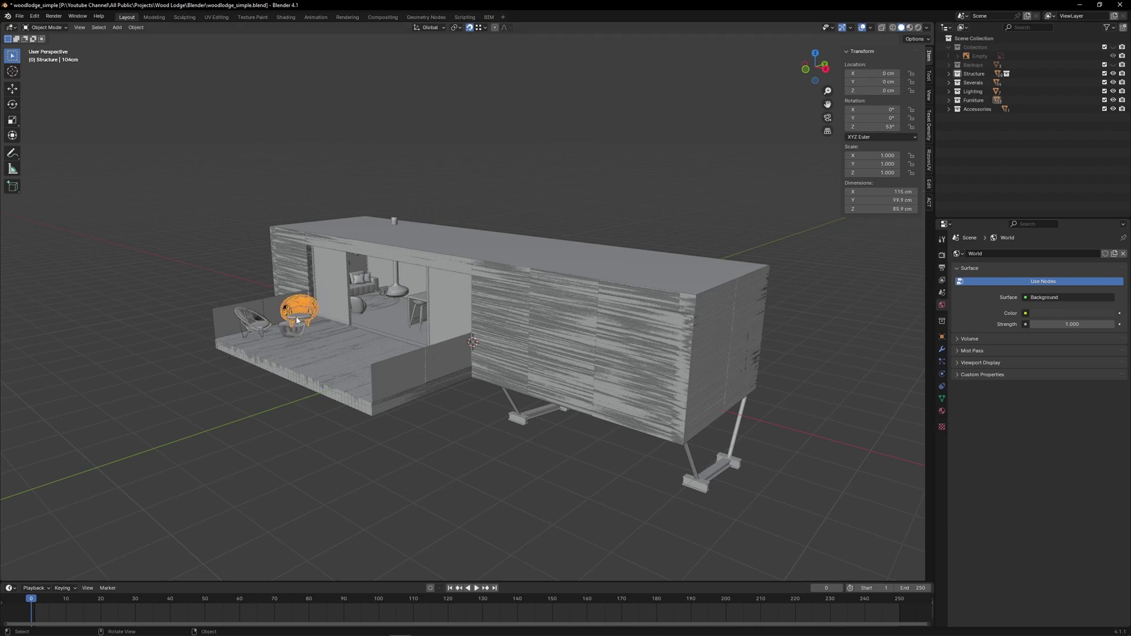
pyautogui.press('KP_Decimal')
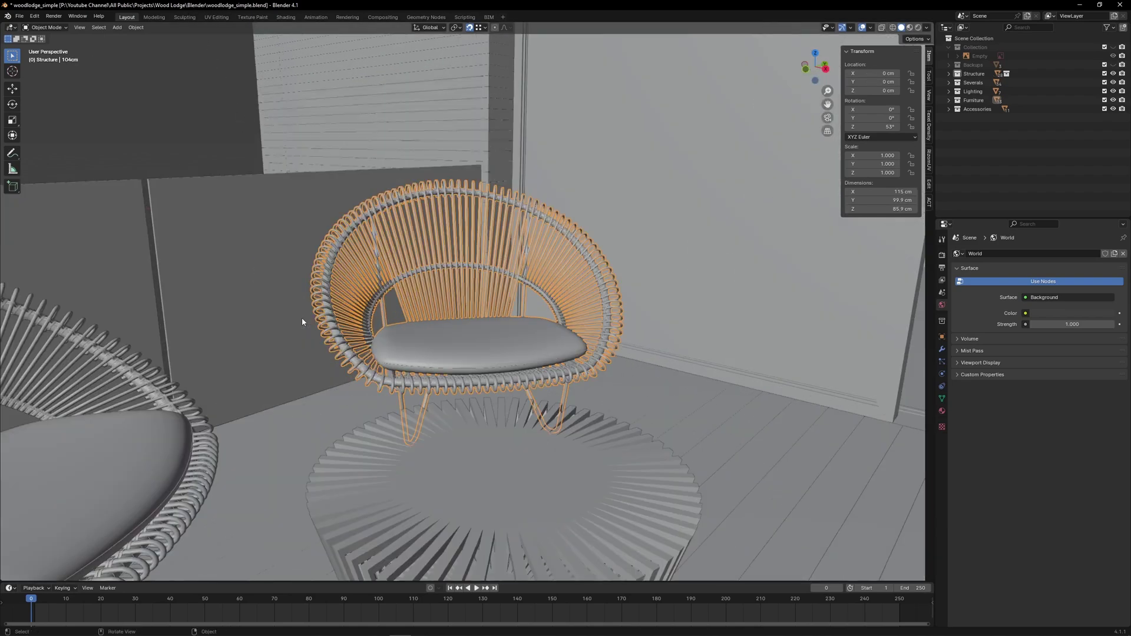
pyautogui.moveTo(527, 371); pyautogui.dragTo(498, 347, button='middle')
pyautogui.scroll(-3, 479, 374)
pyautogui.scroll(-2, 497, 345)
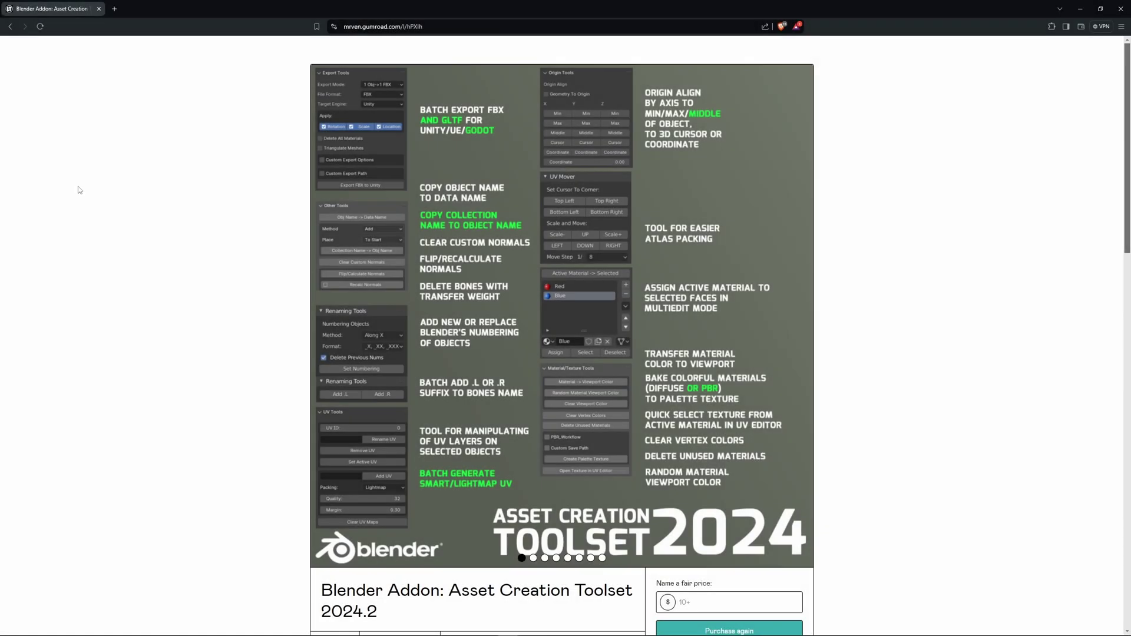
# Examine the preview images and update notes on the Asset Creation Toolset add-on's Gumroad page in the browser
pyautogui.scroll(-2, 245, 252)
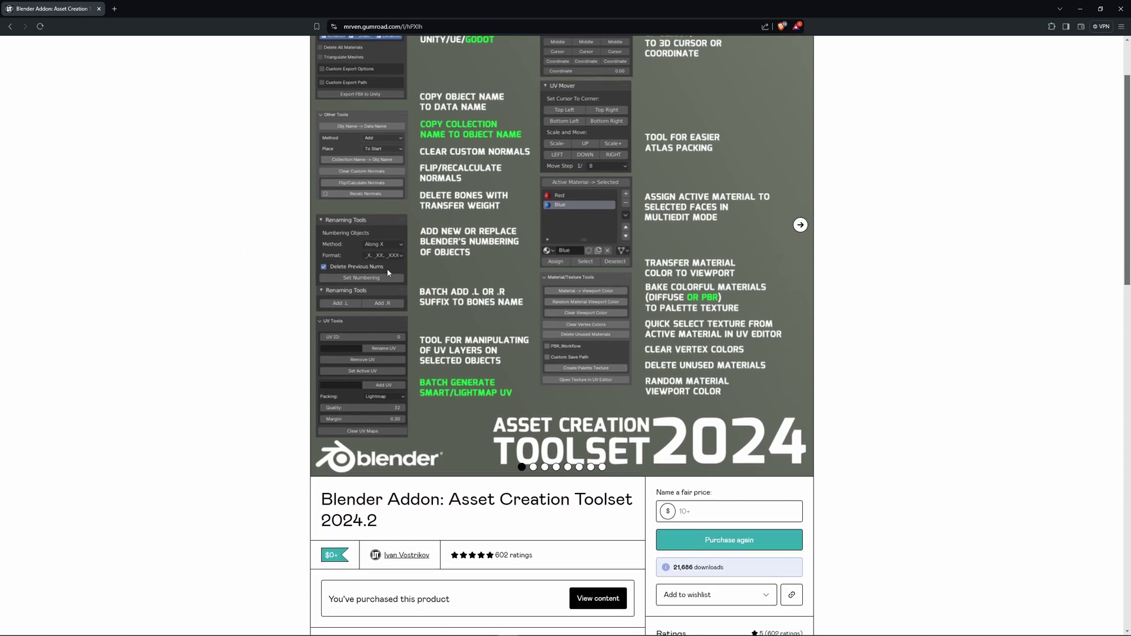
pyautogui.click(801, 182)
pyautogui.click(802, 182)
pyautogui.click(801, 182)
pyautogui.scroll(-3, 789, 255)
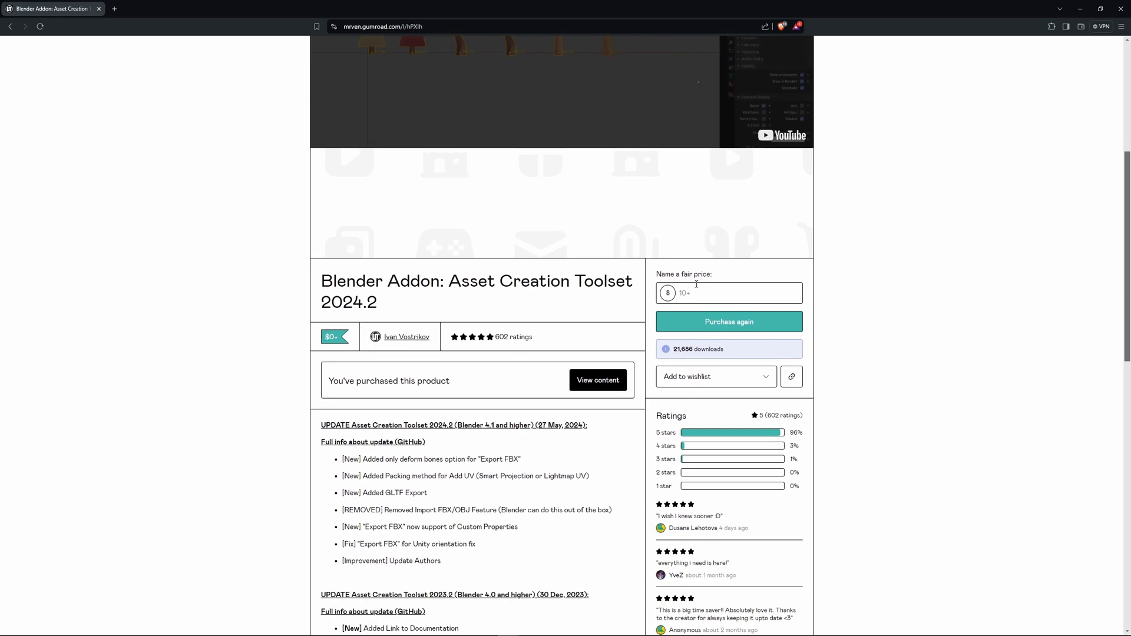
pyautogui.scroll(-2, 802, 299)
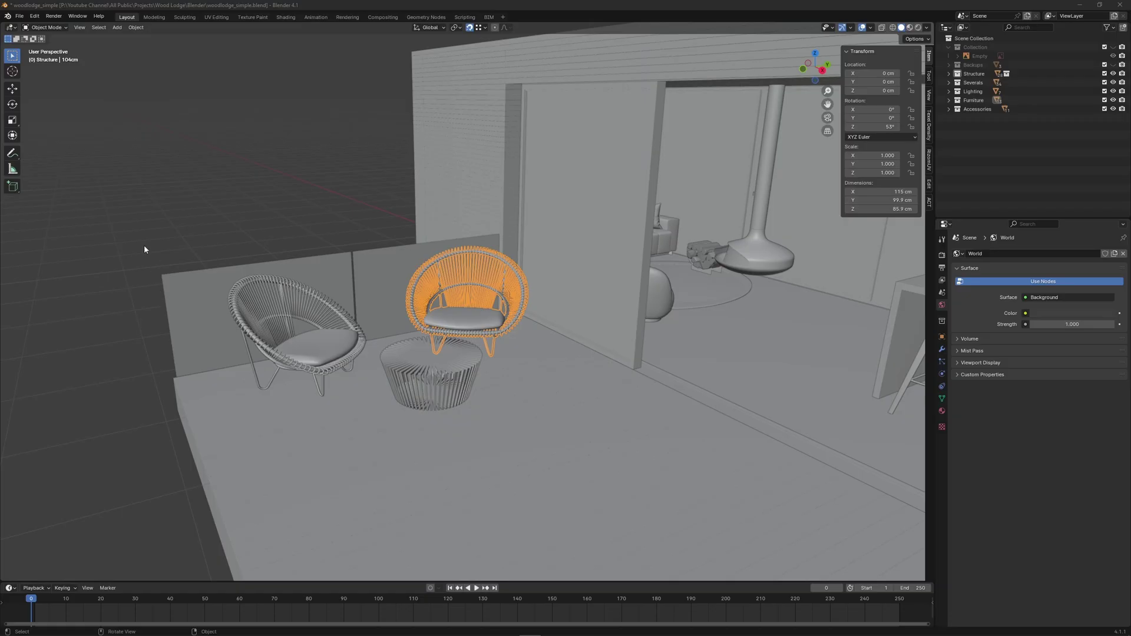
# In Blender, align the selected chair's origin to its X and Y middle and Z minimum, and enable the Move gizmo
pyautogui.click(929, 204)
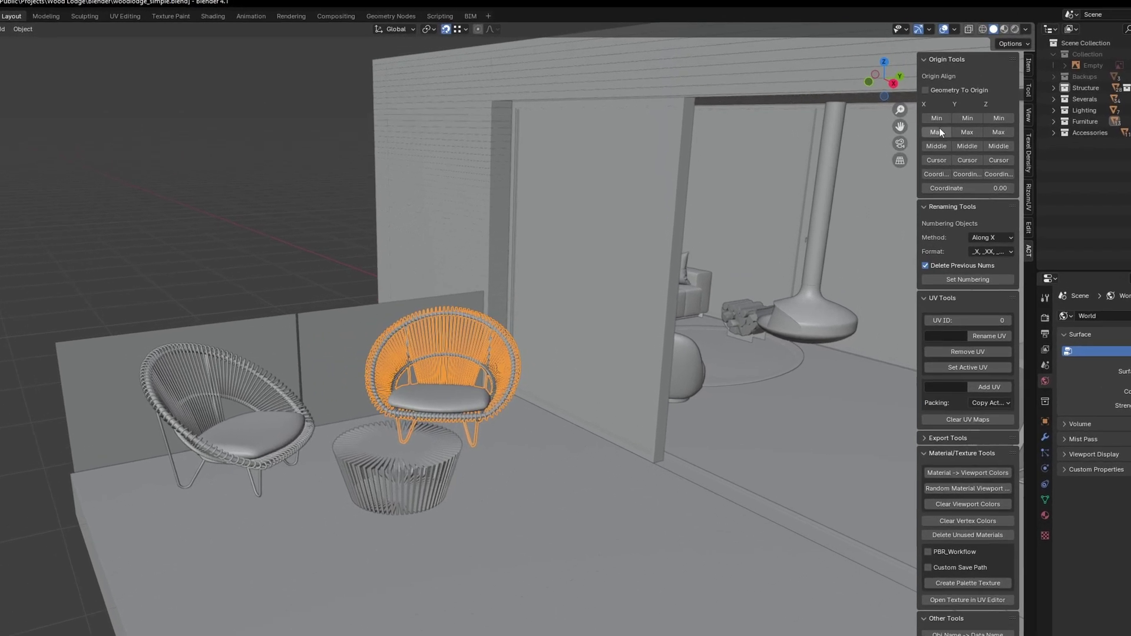
pyautogui.click(920, 140)
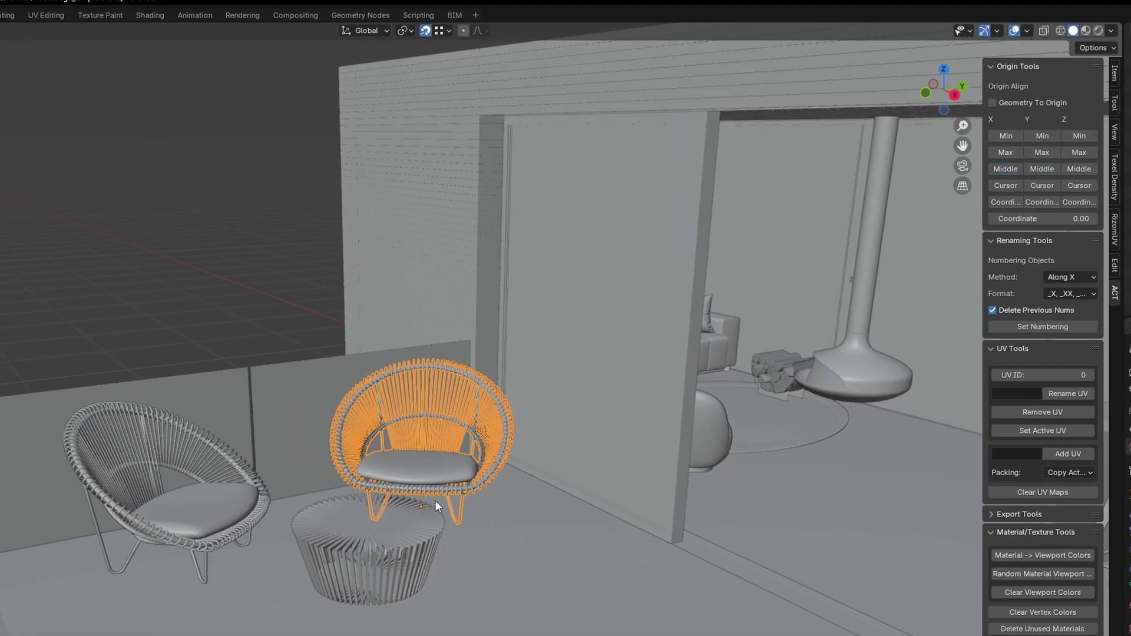
pyautogui.scroll(1, 412, 510)
pyautogui.moveTo(412, 510); pyautogui.dragTo(394, 485, button='middle')
pyautogui.click(998, 31)
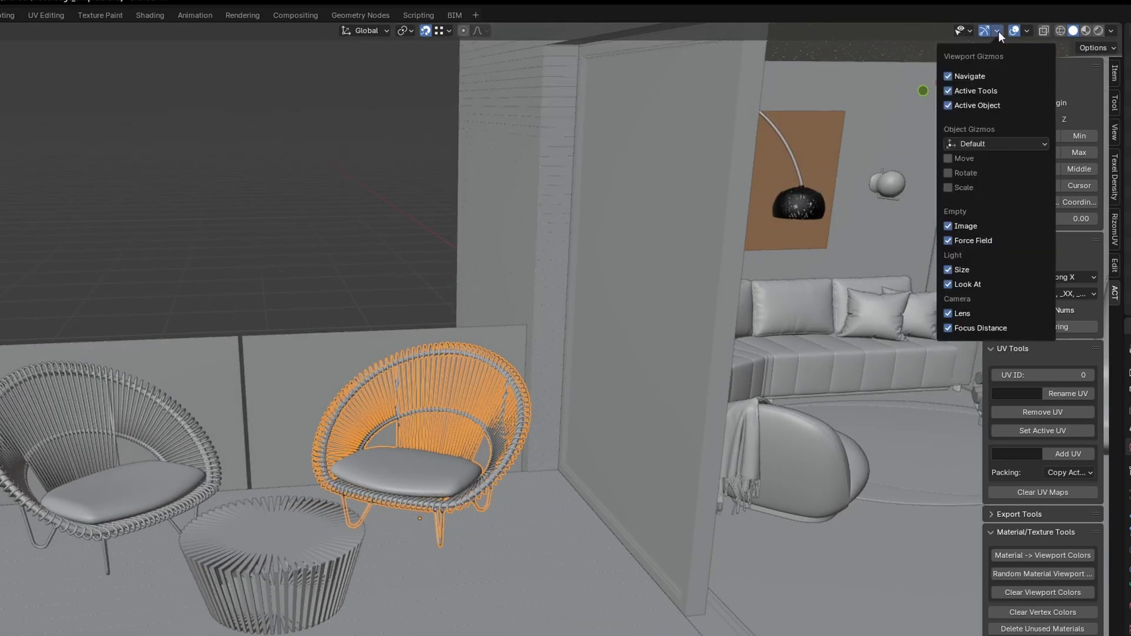
pyautogui.click(949, 158)
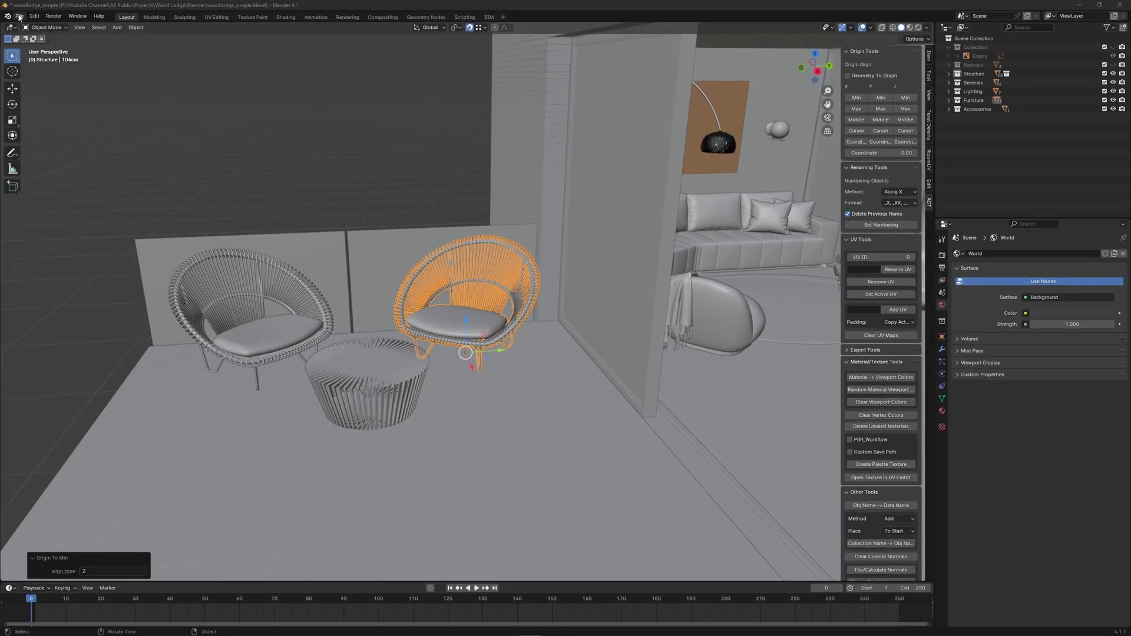
# Start an FBX export in the project's Blender folder with the file name SM_Furniture_Outdoor.fbx
pyautogui.click(16, 16)
pyautogui.moveTo(51, 151)
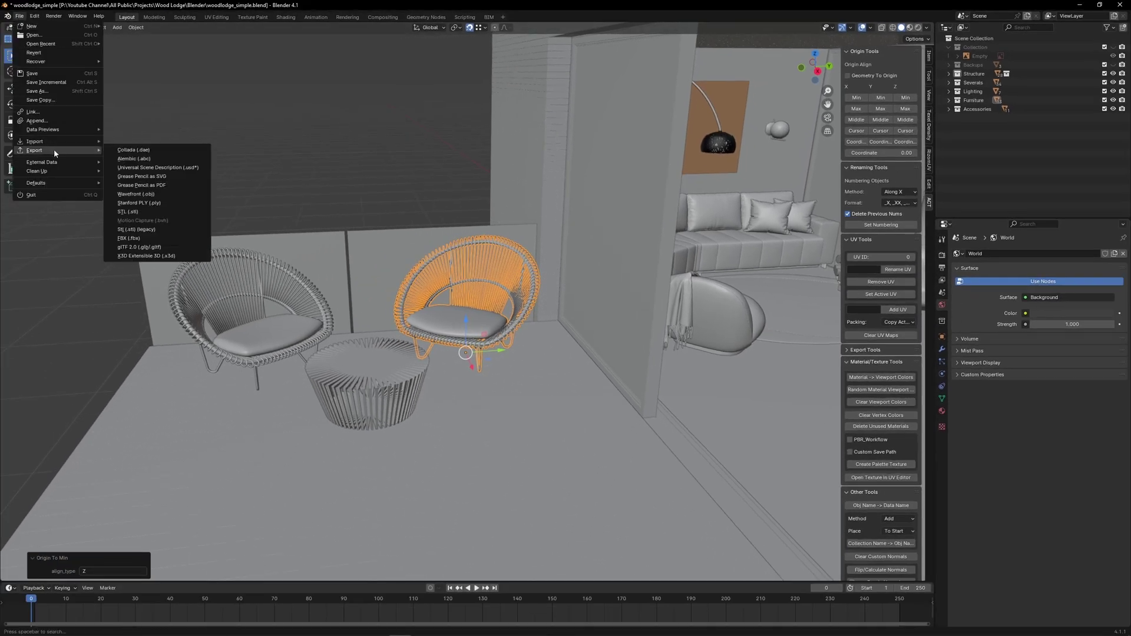
pyautogui.click(142, 238)
pyautogui.click(505, 454)
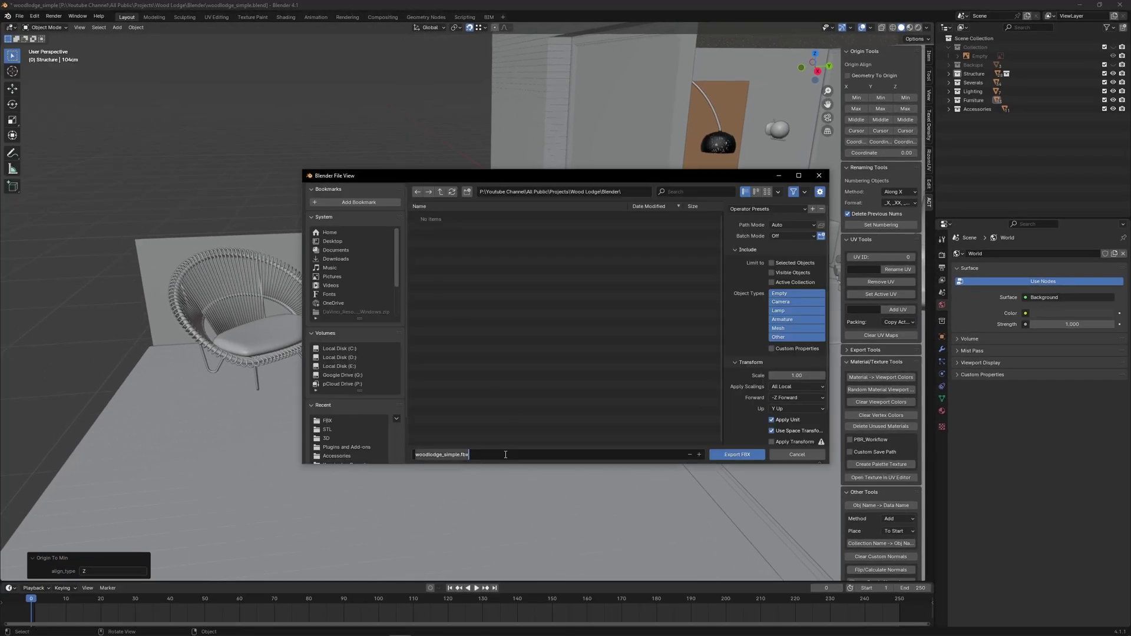
pyautogui.write('SM_Furniture_O')
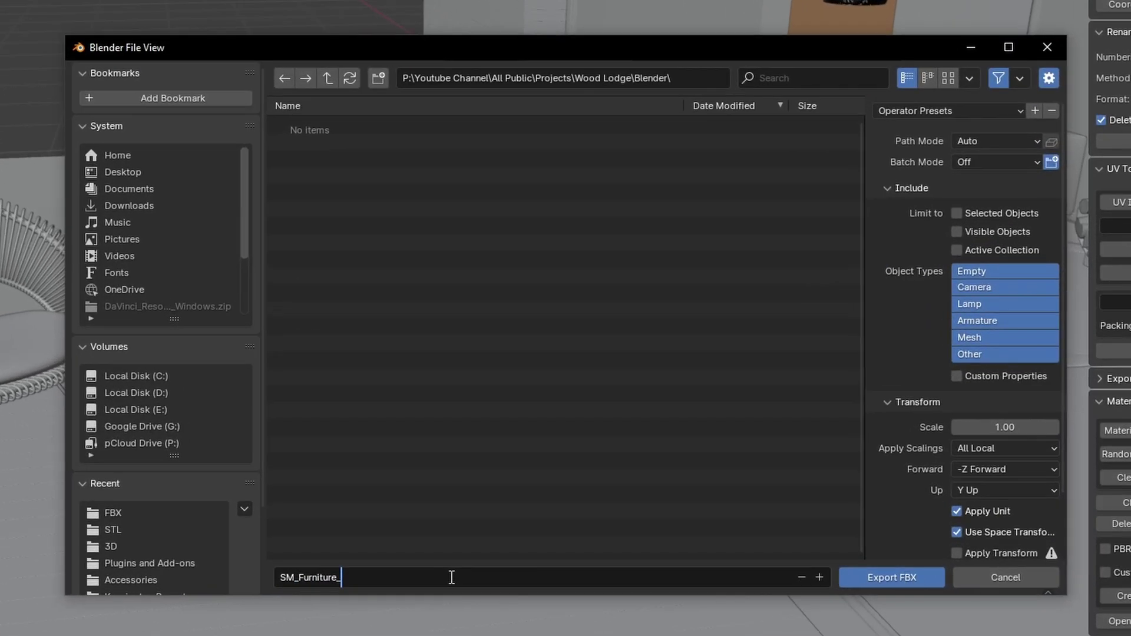
pyautogui.write('utdoor')
pyautogui.press('Return')
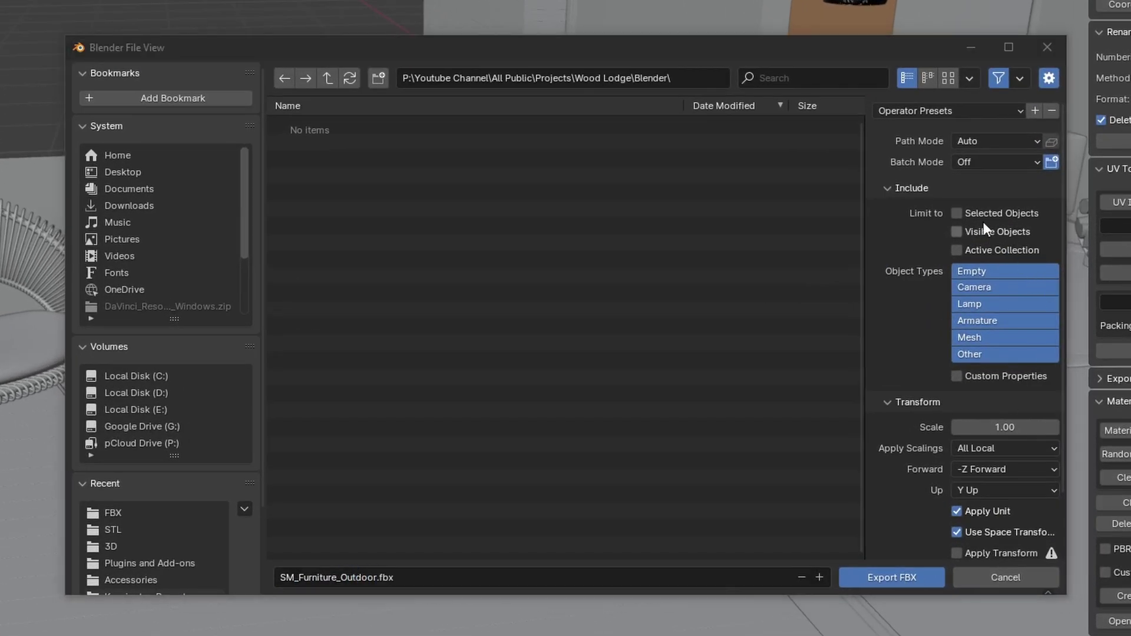
# Limit the FBX export to selected objects and set its axes to X Forward and Z Up
pyautogui.click(956, 214)
pyautogui.scroll(-3, 958, 404)
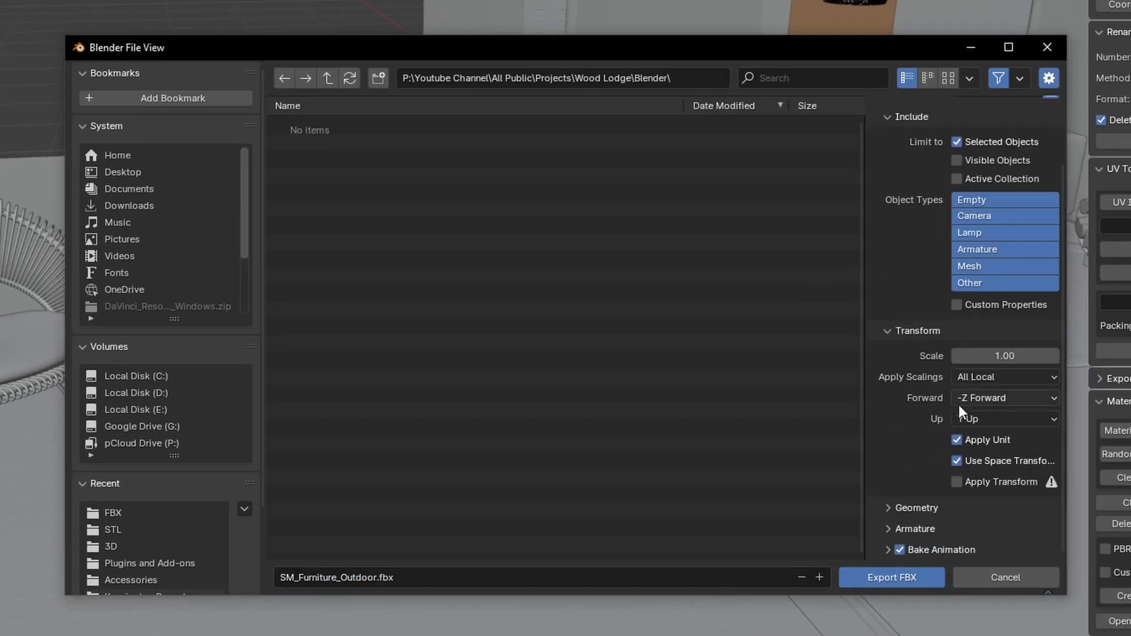
pyautogui.click(1008, 397)
pyautogui.click(1000, 416)
pyautogui.click(995, 418)
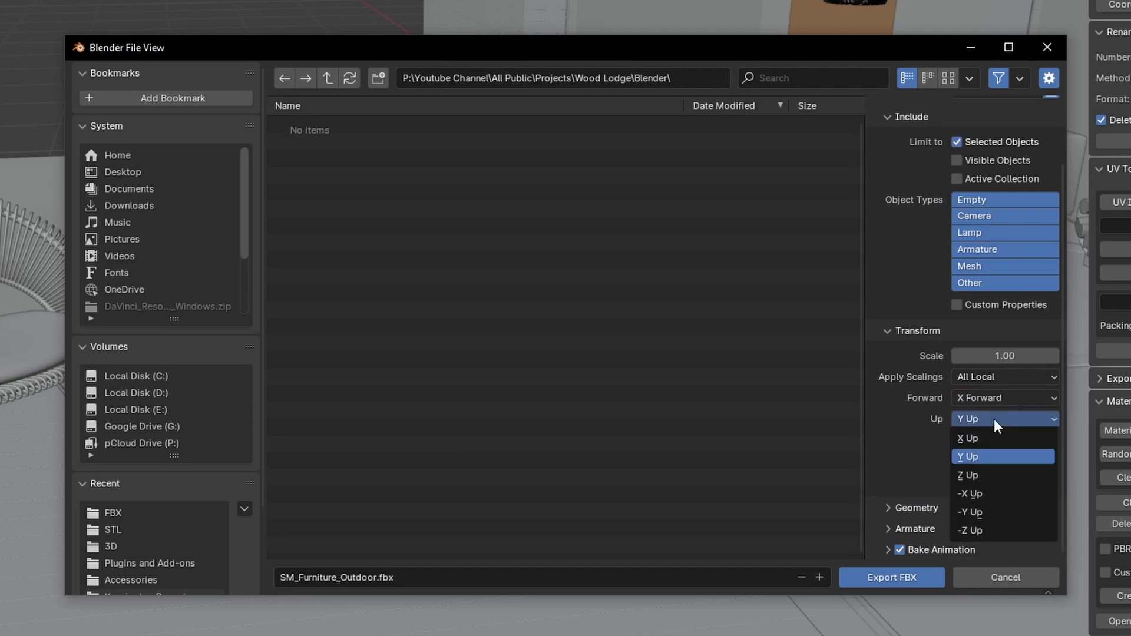
pyautogui.click(984, 474)
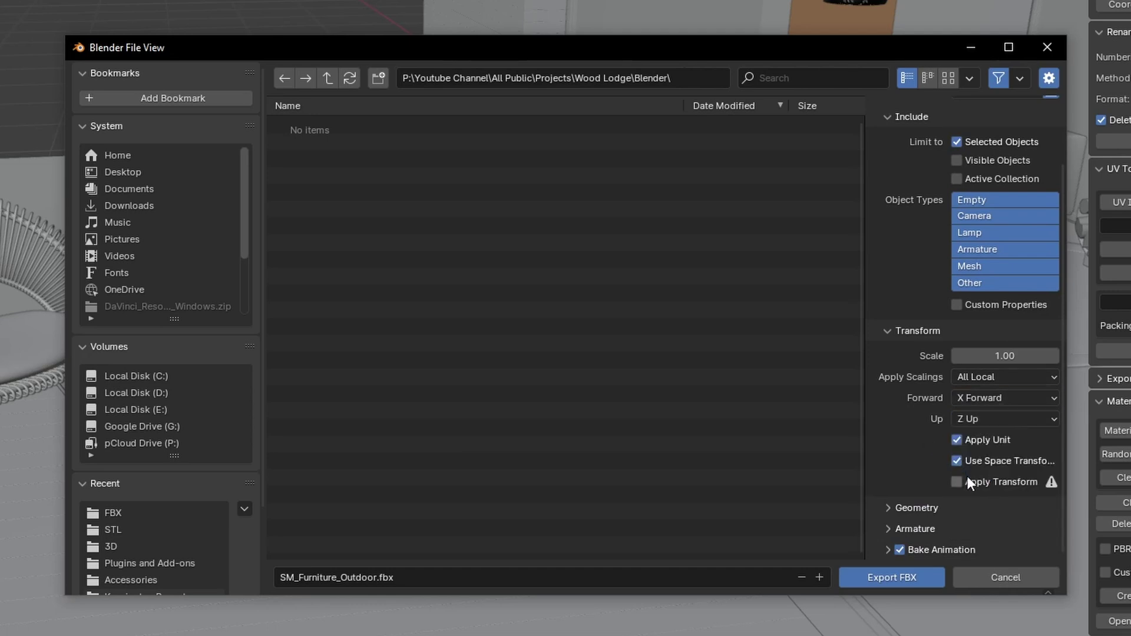
# Enable Apply Transform for the FBX export and adjust the smoothing setting of the exported geometry
pyautogui.click(958, 482)
pyautogui.click(911, 509)
pyautogui.scroll(-5, 918, 471)
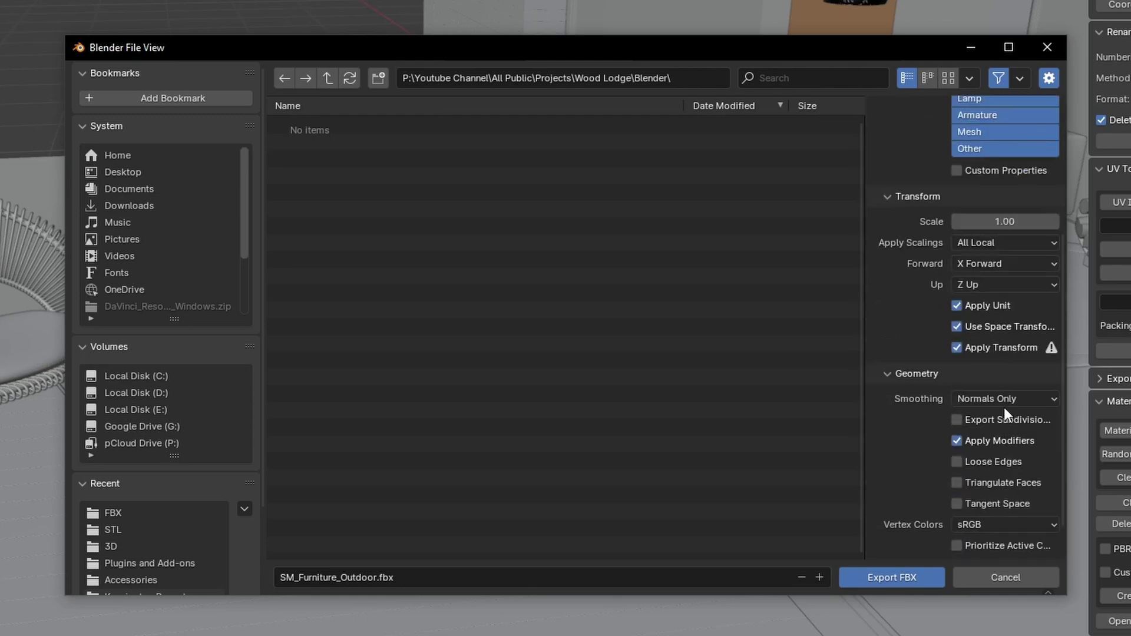
pyautogui.click(1005, 402)
pyautogui.click(963, 440)
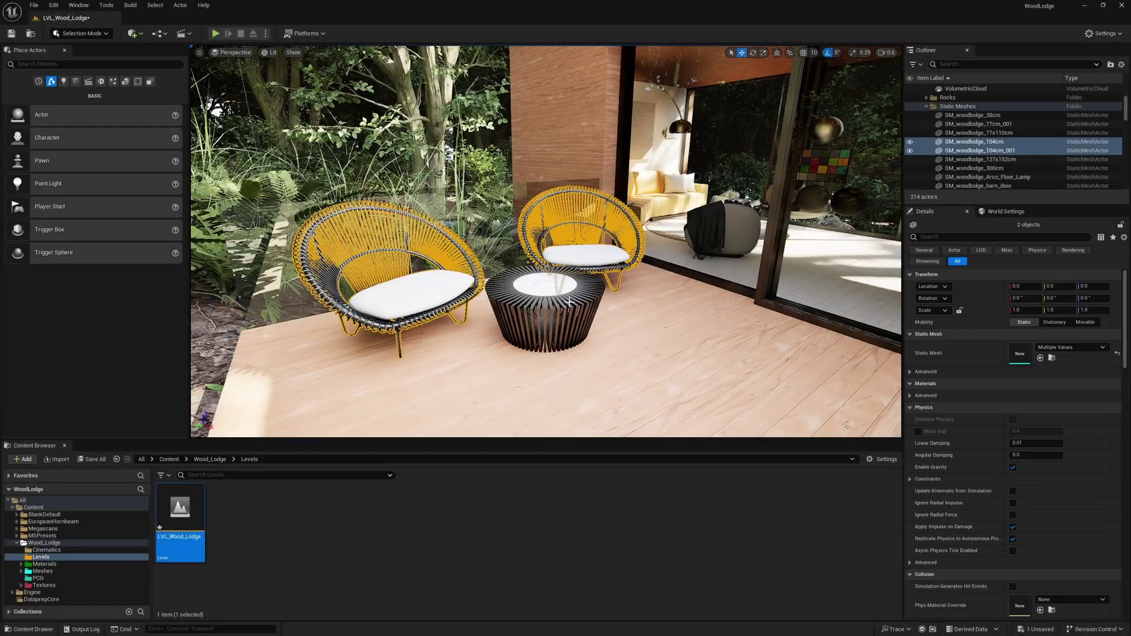
# Switch to Unreal Editor and delete the outdoor coffee table together with the two selected chairs on the deck
pyautogui.keyDown('ctrl'); pyautogui.click(568, 302); pyautogui.keyUp('ctrl')
pyautogui.press('Delete')
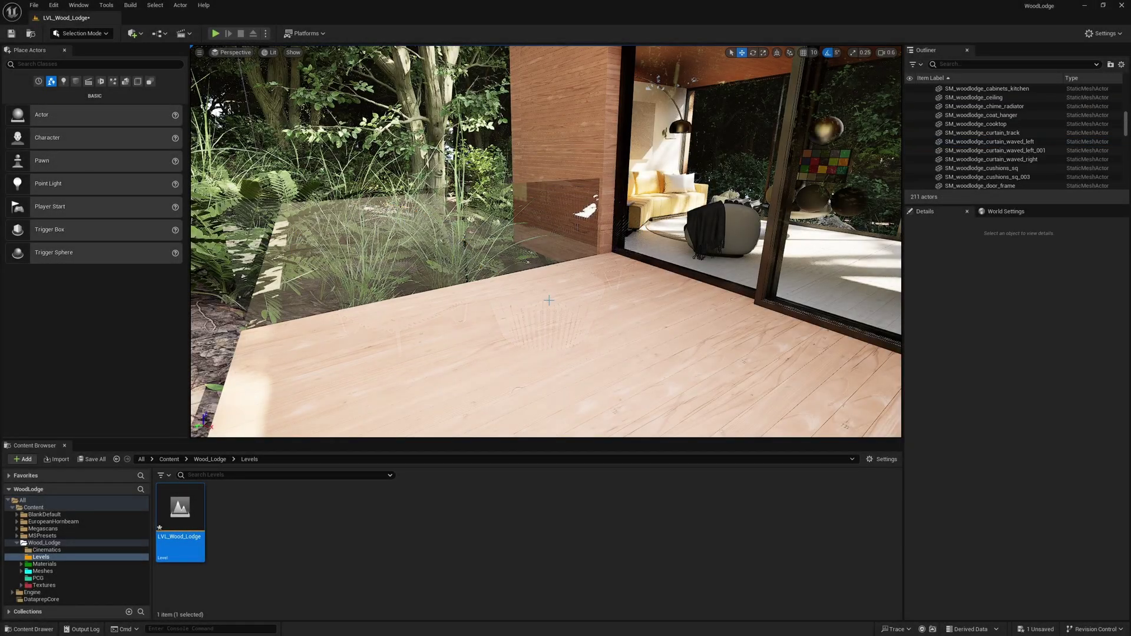
# Import the SM_Furniture_Outdoor file into the current level
pyautogui.click(34, 5)
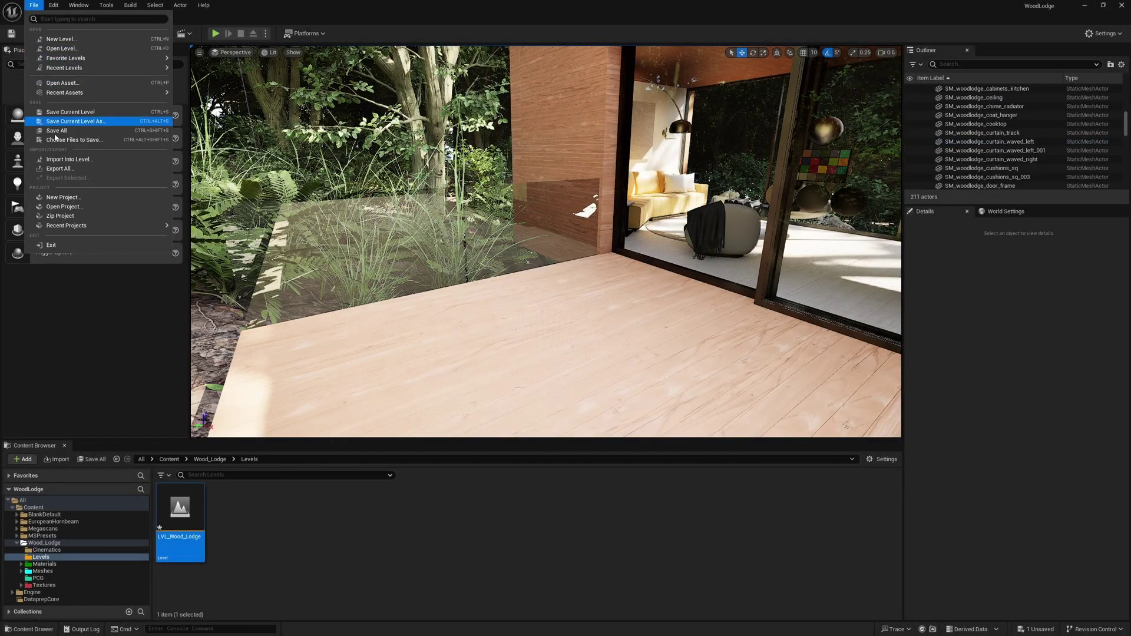
pyautogui.click(65, 159)
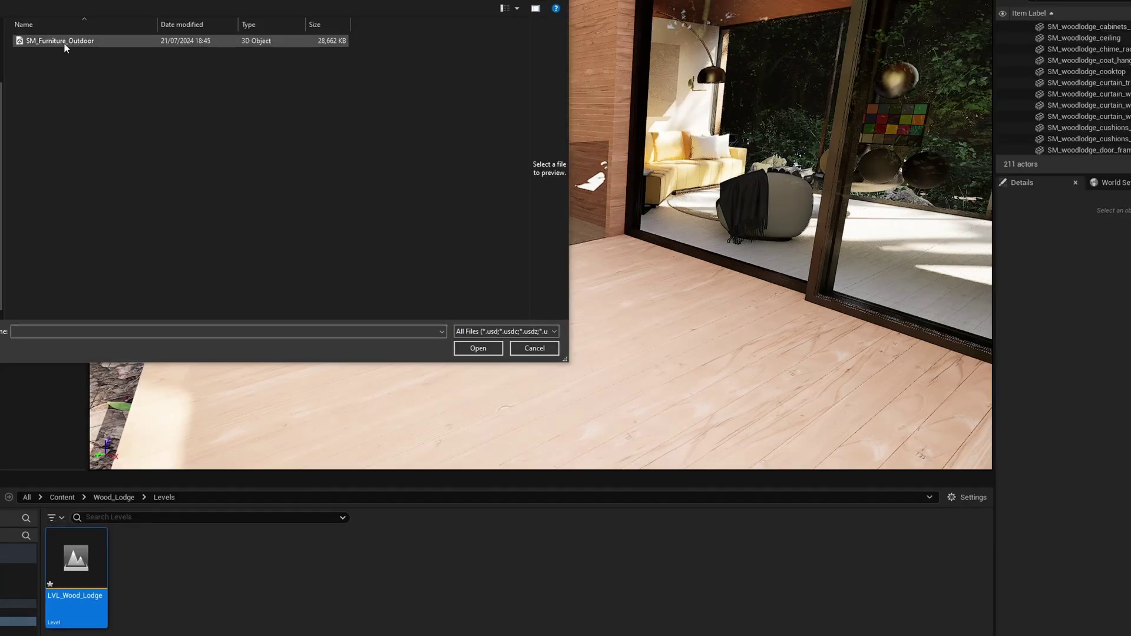
pyautogui.click(64, 42)
pyautogui.click(478, 348)
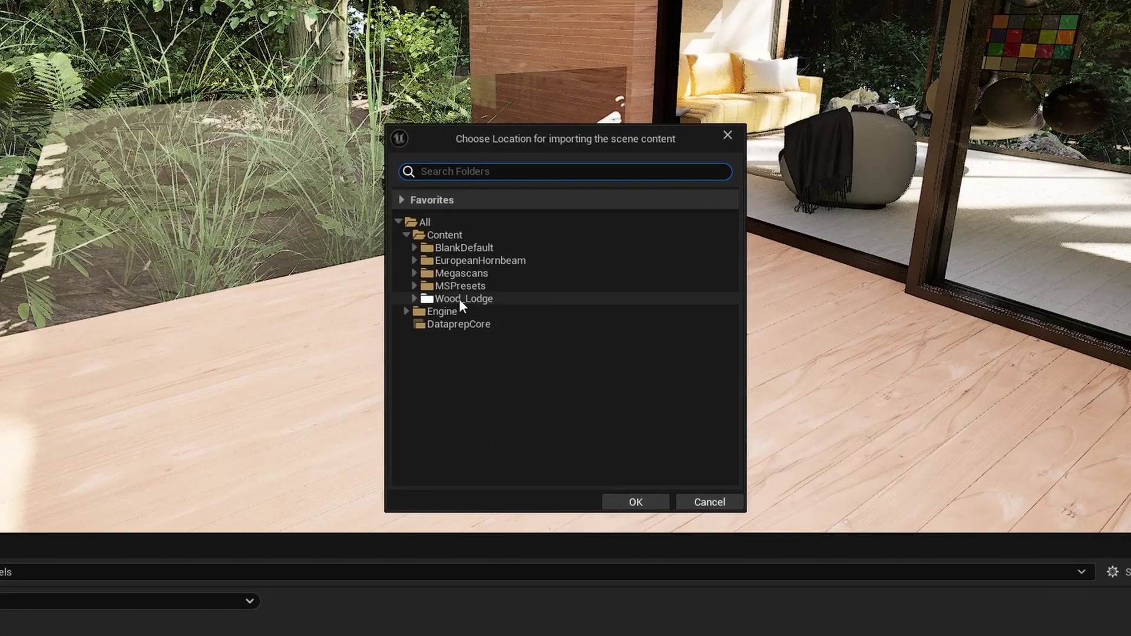
# Choose the Meshes folder inside Wood_Lodge as the location for the imported scene content
pyautogui.click(458, 300)
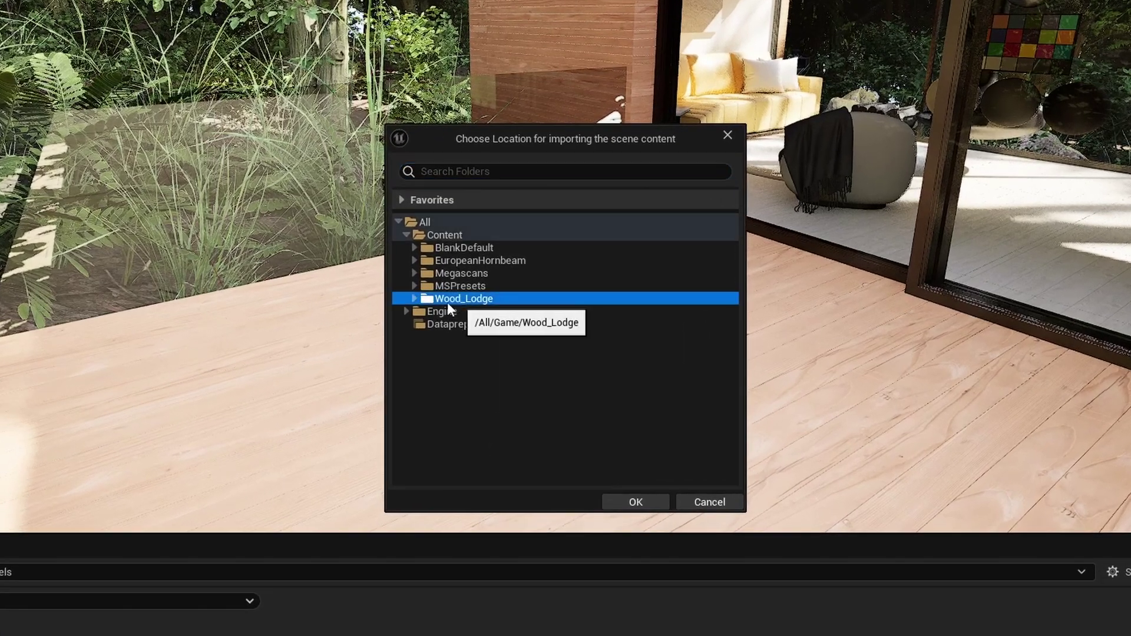
pyautogui.click(414, 298)
pyautogui.click(452, 350)
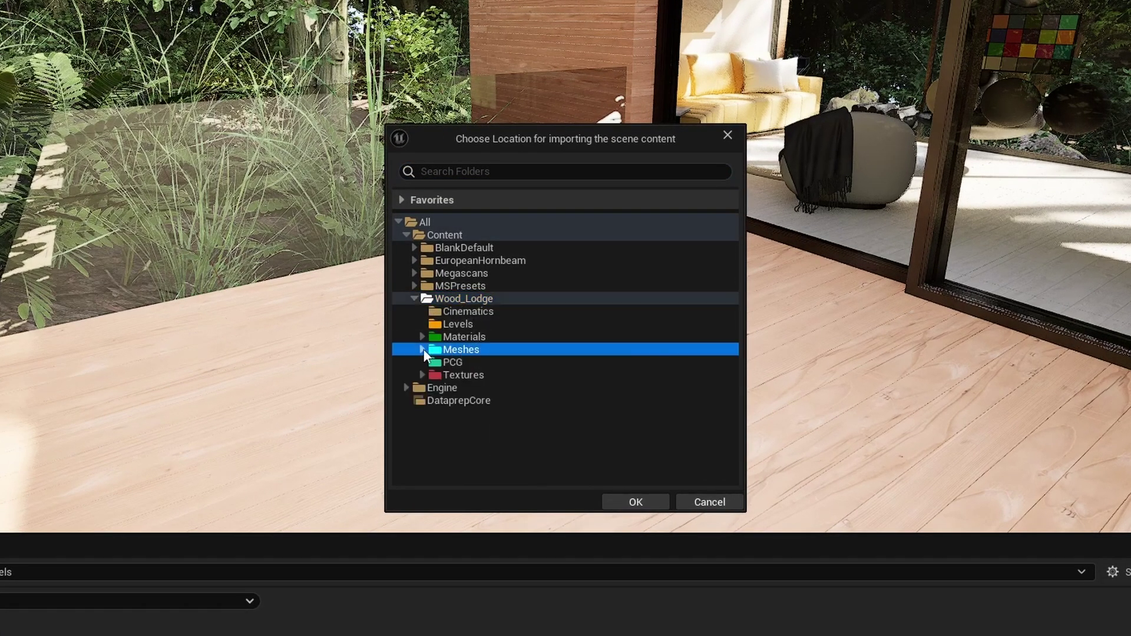
pyautogui.click(422, 350)
pyautogui.click(646, 501)
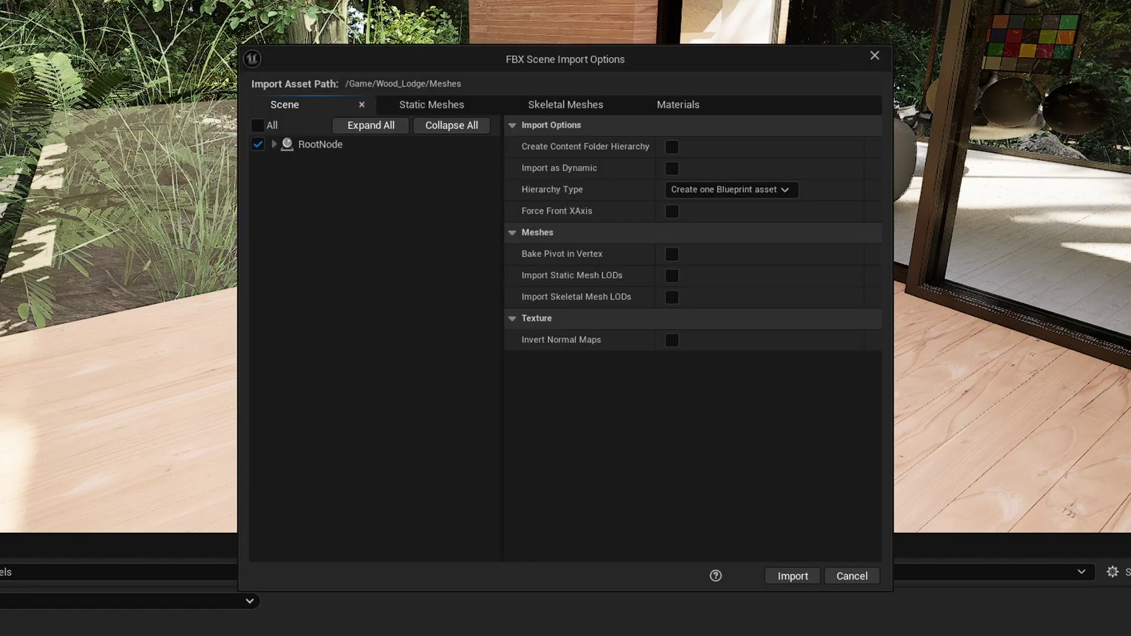
# Set the scene import's hierarchy type to Create Level Actors and enable Bake Pivot in Vertex
pyautogui.click(275, 144)
pyautogui.click(330, 164)
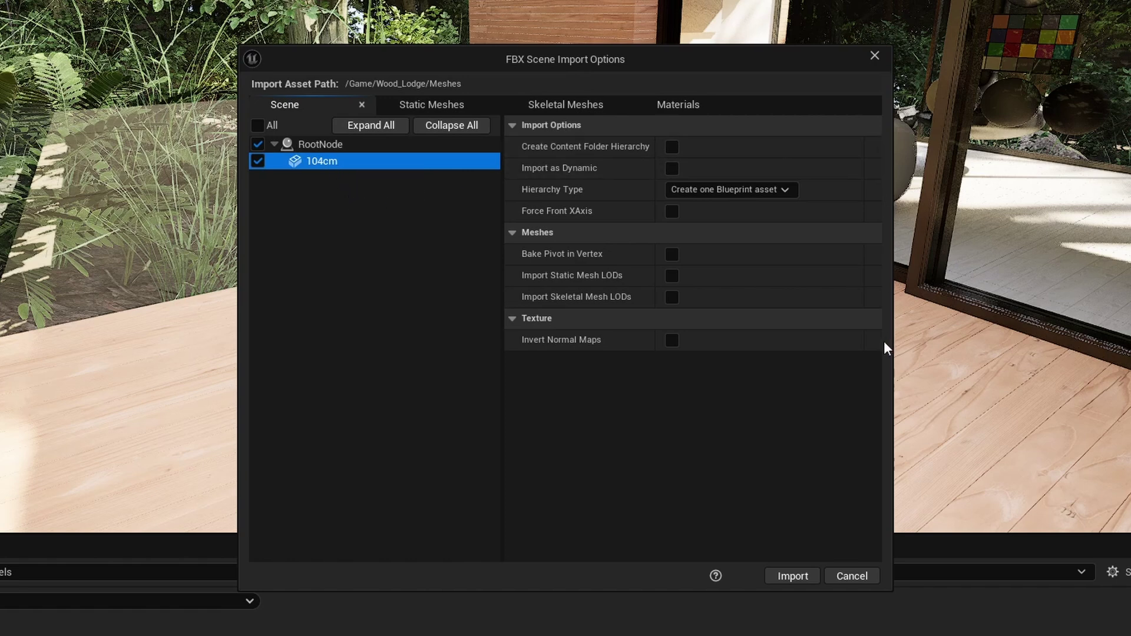
pyautogui.click(781, 189)
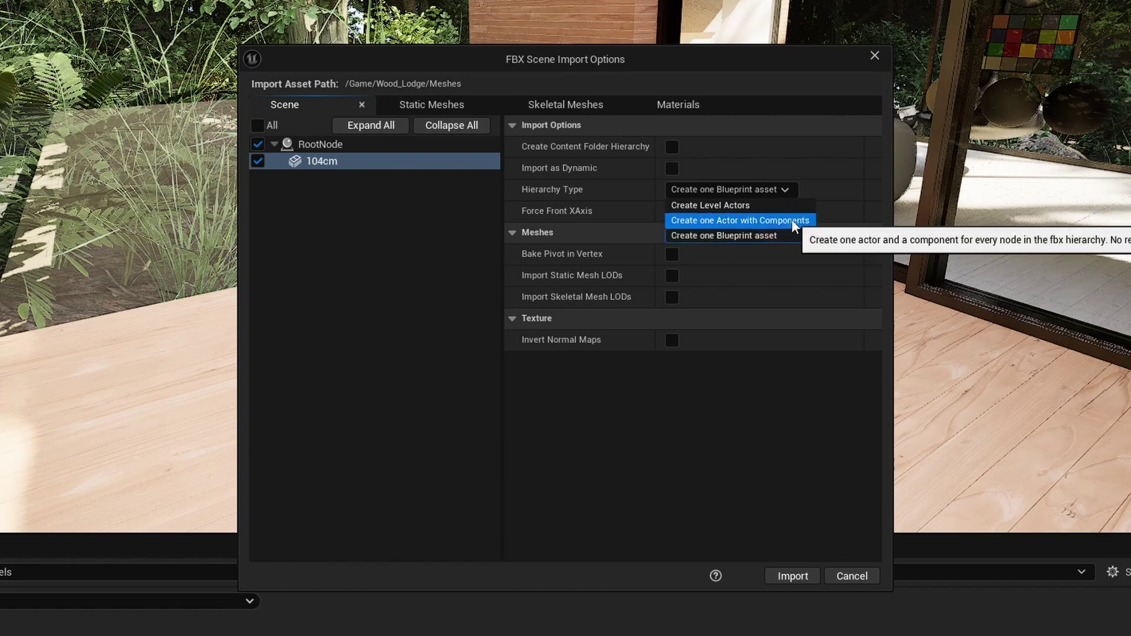
pyautogui.click(743, 210)
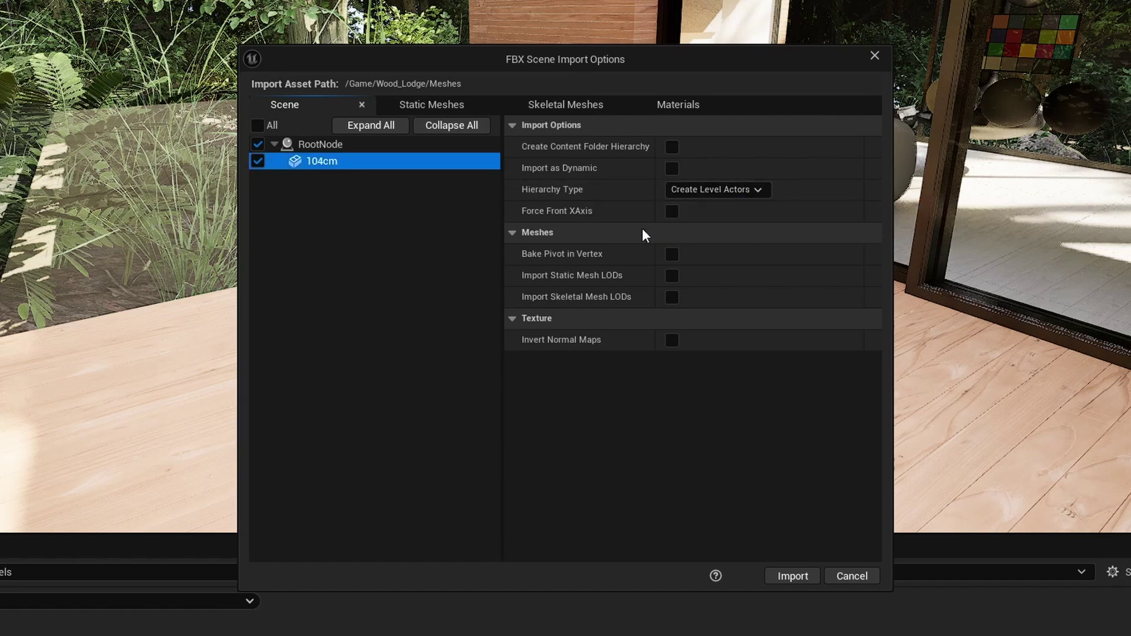
pyautogui.click(672, 255)
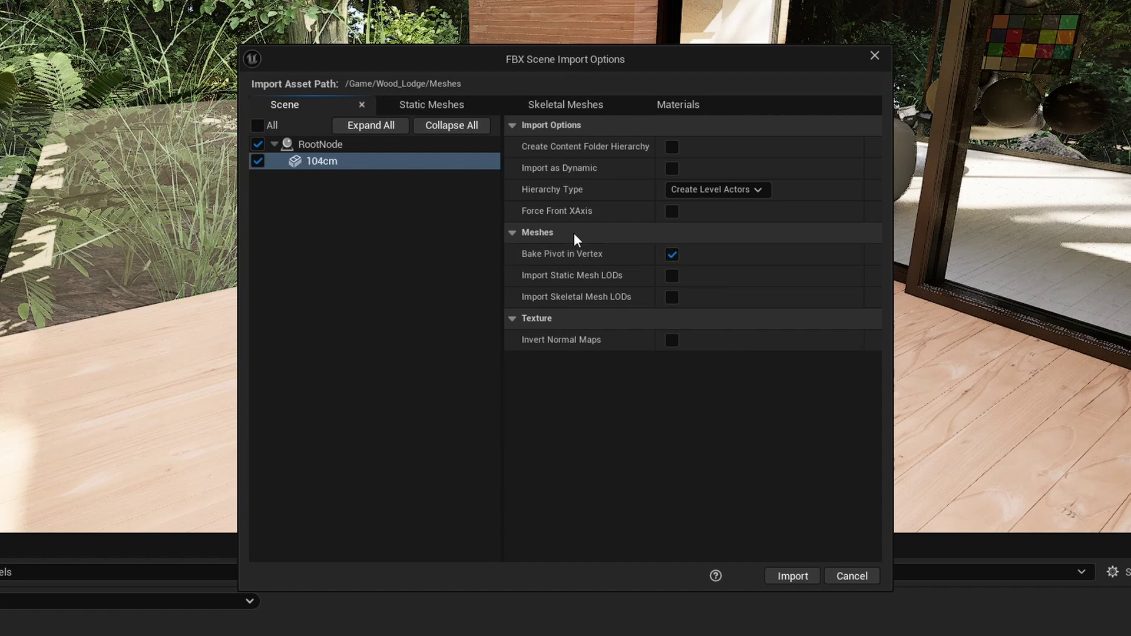
# Disable Generate Missing Collision and Generate Lightmap UVs in the static mesh import options
pyautogui.click(435, 104)
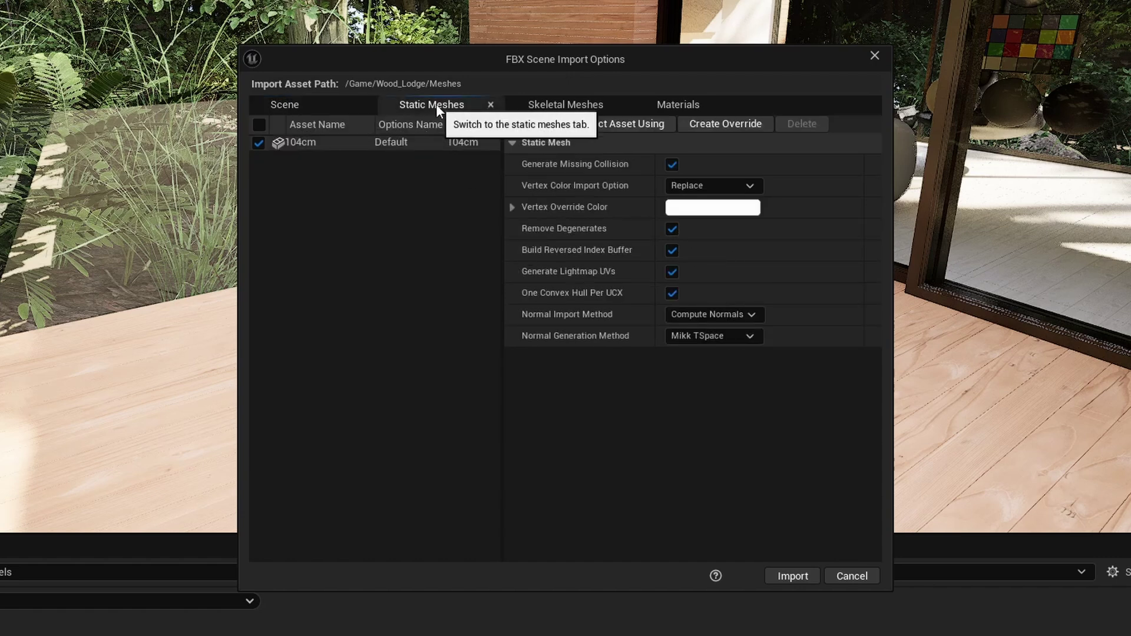
pyautogui.click(673, 166)
pyautogui.click(673, 271)
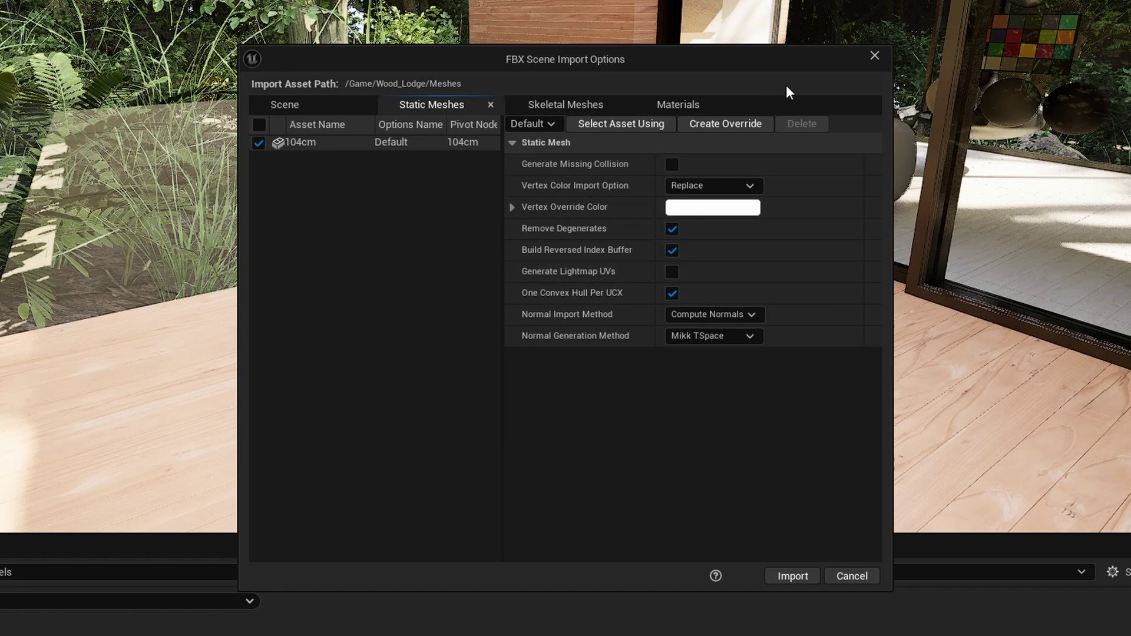
# Exclude the black and fabric materials from creation and import the outdoor chair scene into the level
pyautogui.click(666, 106)
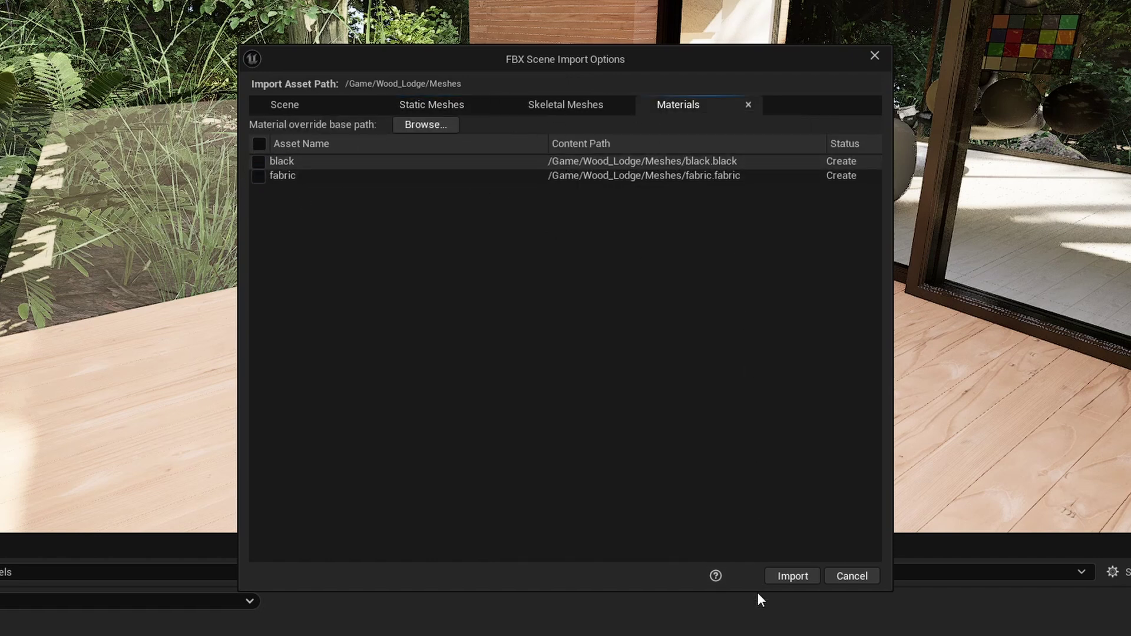
pyautogui.click(800, 578)
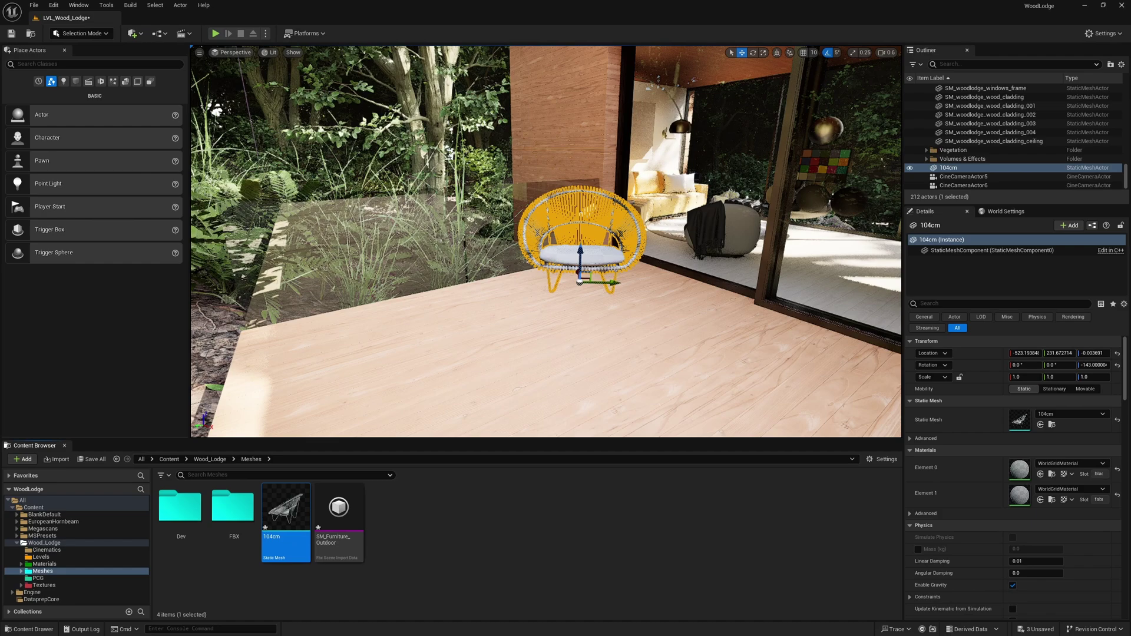
pyautogui.moveTo(582, 247); pyautogui.dragTo(524, 238, button='right')
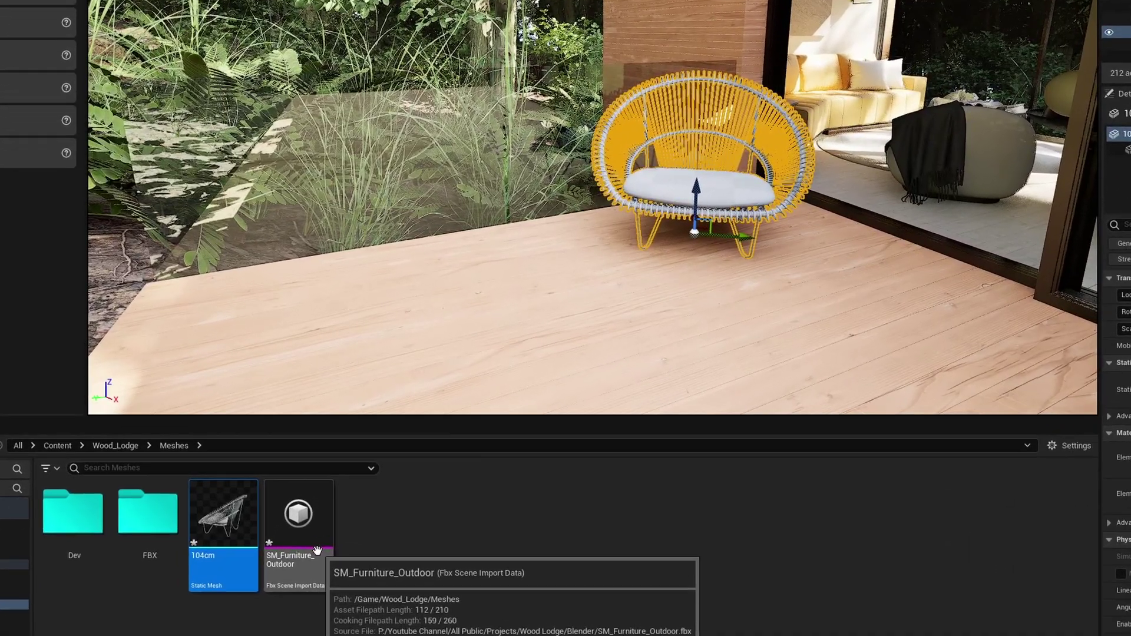
pyautogui.doubleClick(317, 550)
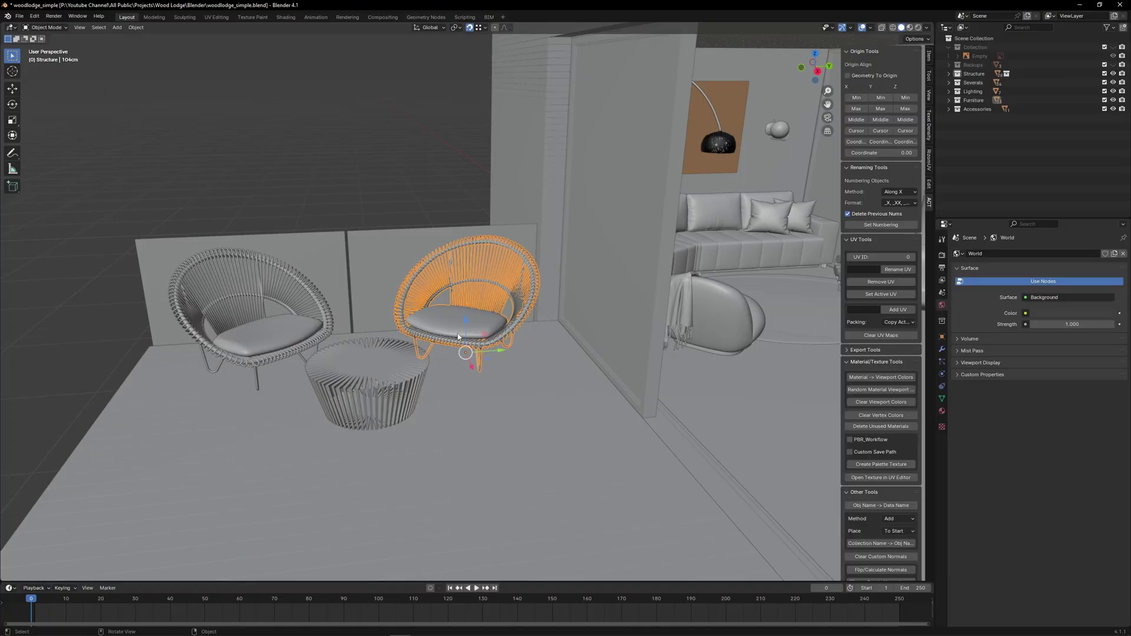
# Switch to Blender, add the second chair and coffee table to the selection, and align their origins to middle X, middle Y and minimum Z
pyautogui.keyDown('shift'); pyautogui.click(316, 337); pyautogui.keyUp('shift')
pyautogui.keyDown('shift'); pyautogui.click(352, 363); pyautogui.keyUp('shift')
pyautogui.click(857, 120)
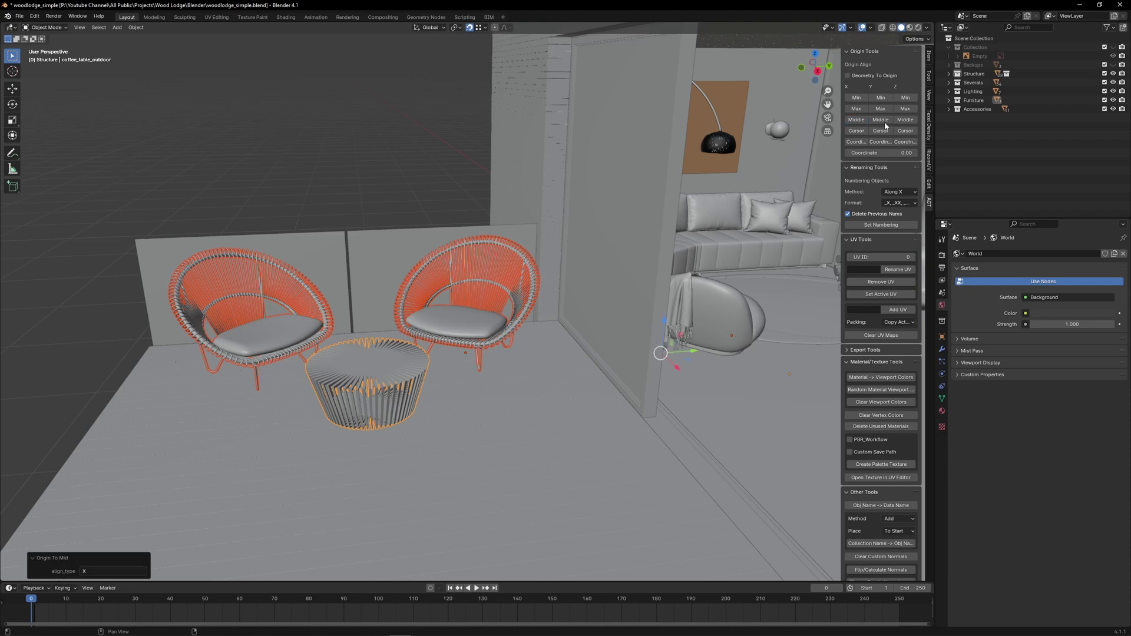
pyautogui.click(912, 99)
# Export the two selected chairs and the coffee table as FBX to the SM_Furniture_Outdoor file
pyautogui.click(19, 16)
pyautogui.moveTo(59, 148)
pyautogui.click(148, 239)
pyautogui.scroll(-2, 795, 295)
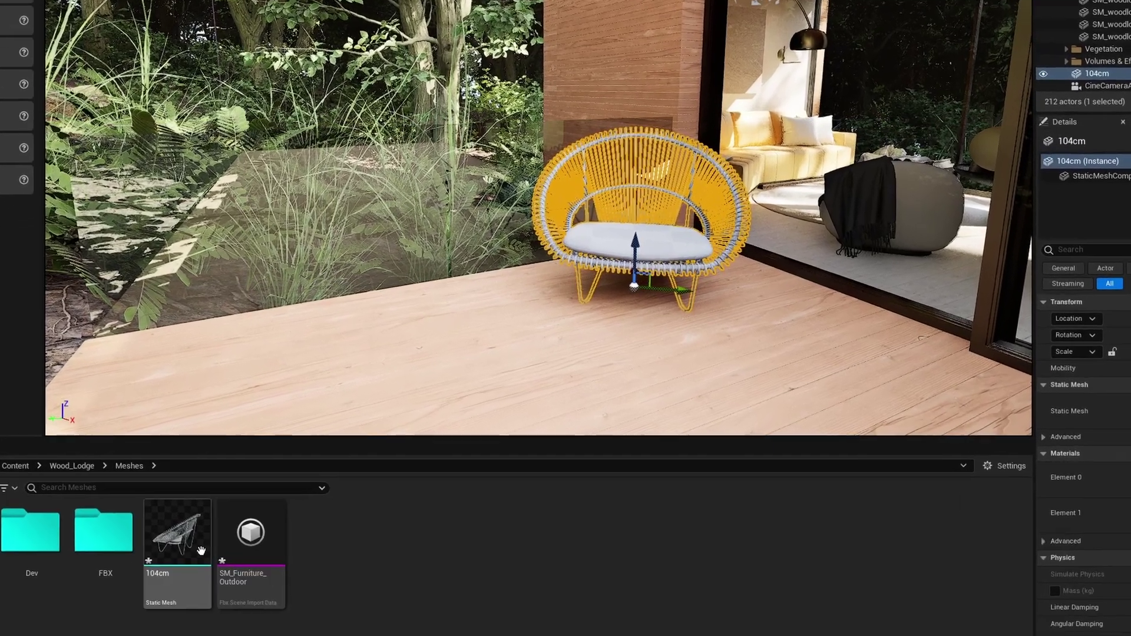
# Switch to Unreal and reimport the SM_Furniture_Outdoor scene data with 104cm, 104cm_001 and coffee_table_outdoor included
pyautogui.rightClick(263, 516)
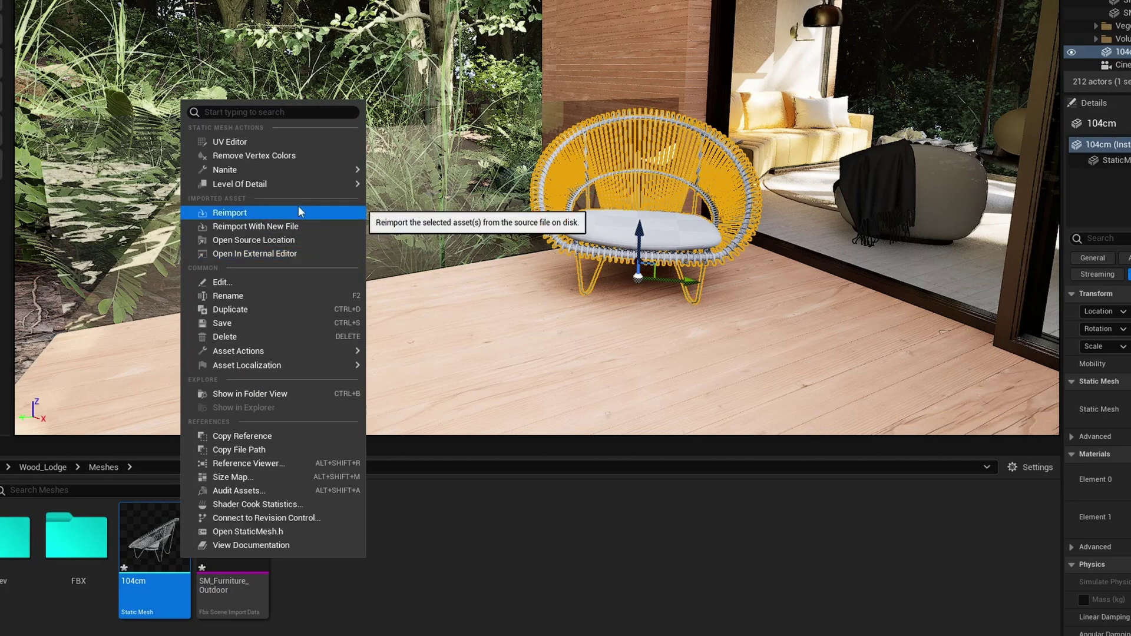
pyautogui.rightClick(234, 594)
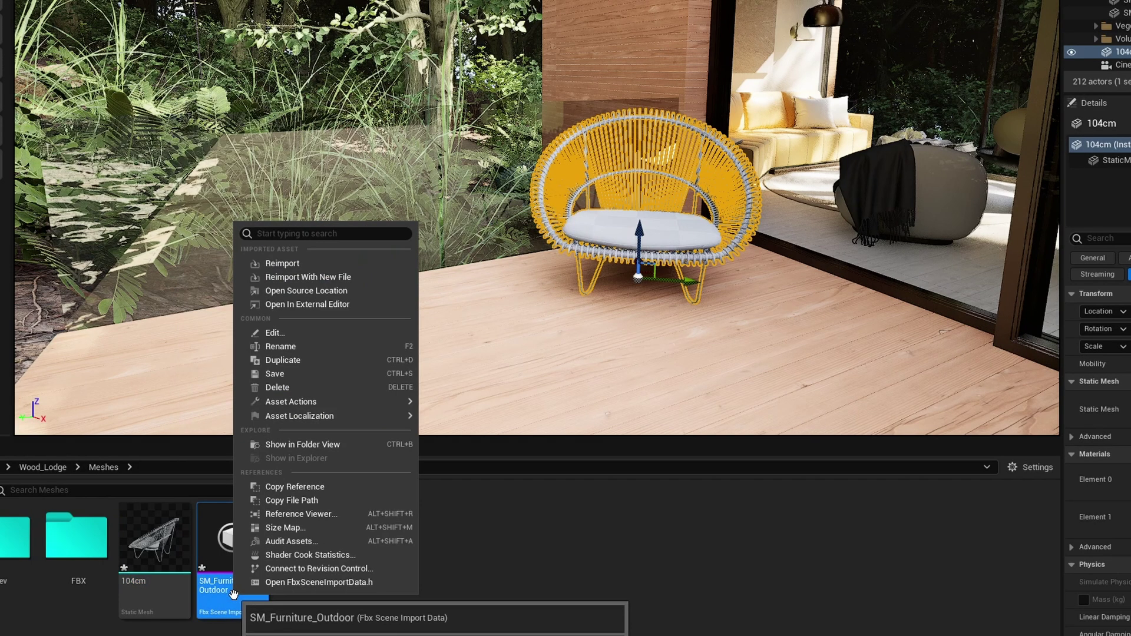
pyautogui.click(323, 265)
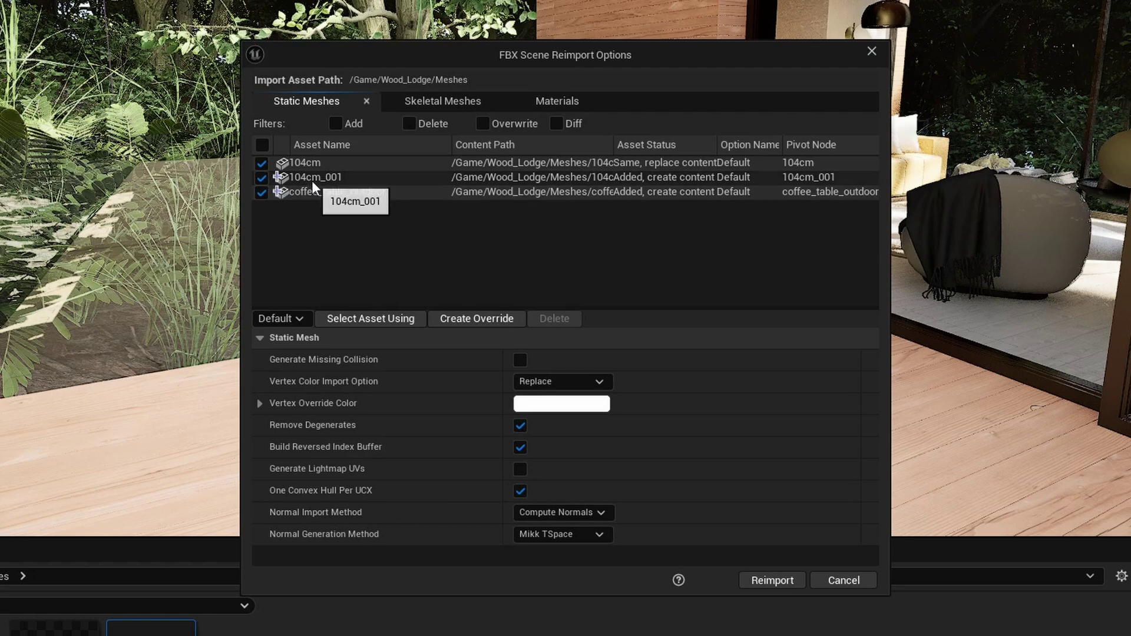
pyautogui.click(768, 583)
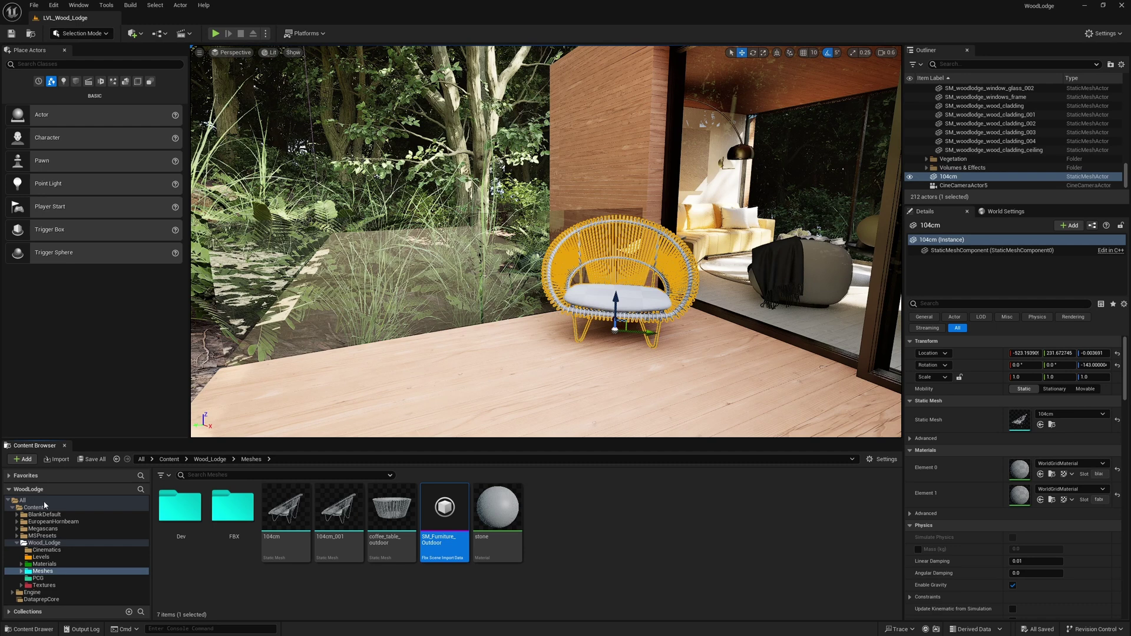
# Force-delete the SM_Furniture_Outdoor scene import data asset from the Meshes folder
pyautogui.click(357, 585)
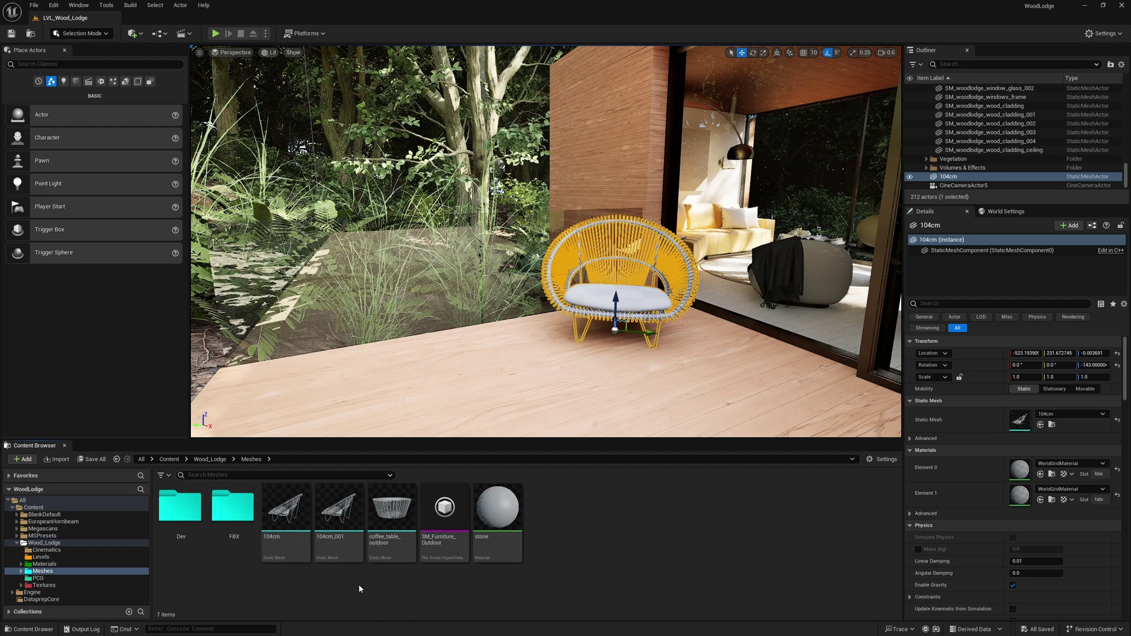
pyautogui.rightClick(457, 506)
pyautogui.click(513, 365)
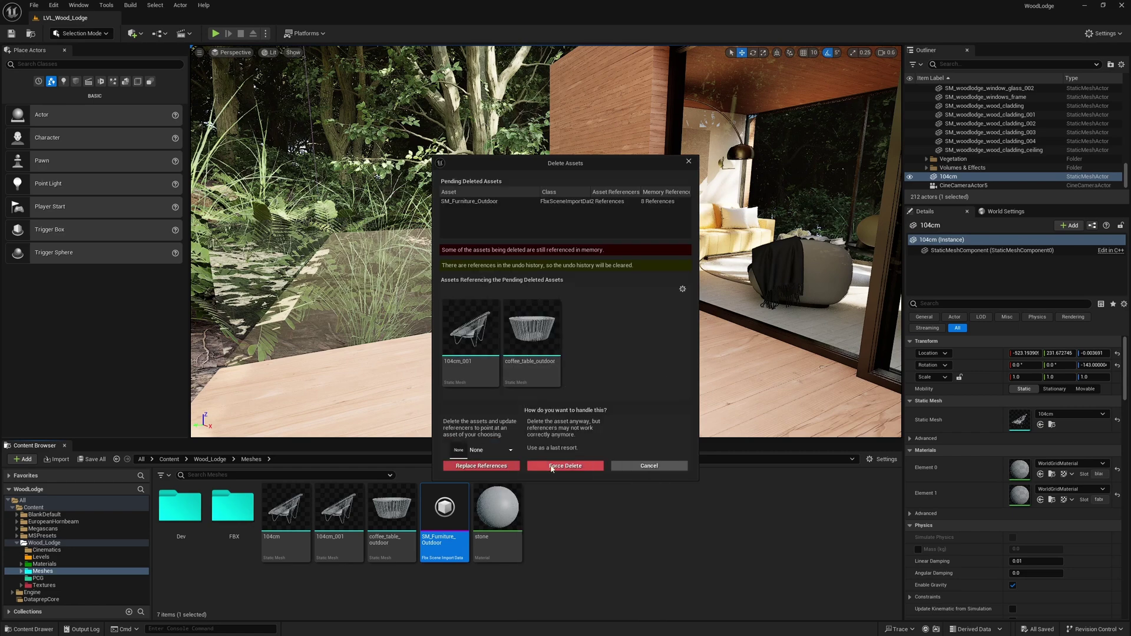
pyautogui.click(553, 466)
# Import the SM_Furniture_Outdoor file into the current level again, with the Meshes folder in Wood_Lodge as its content location
pyautogui.click(33, 5)
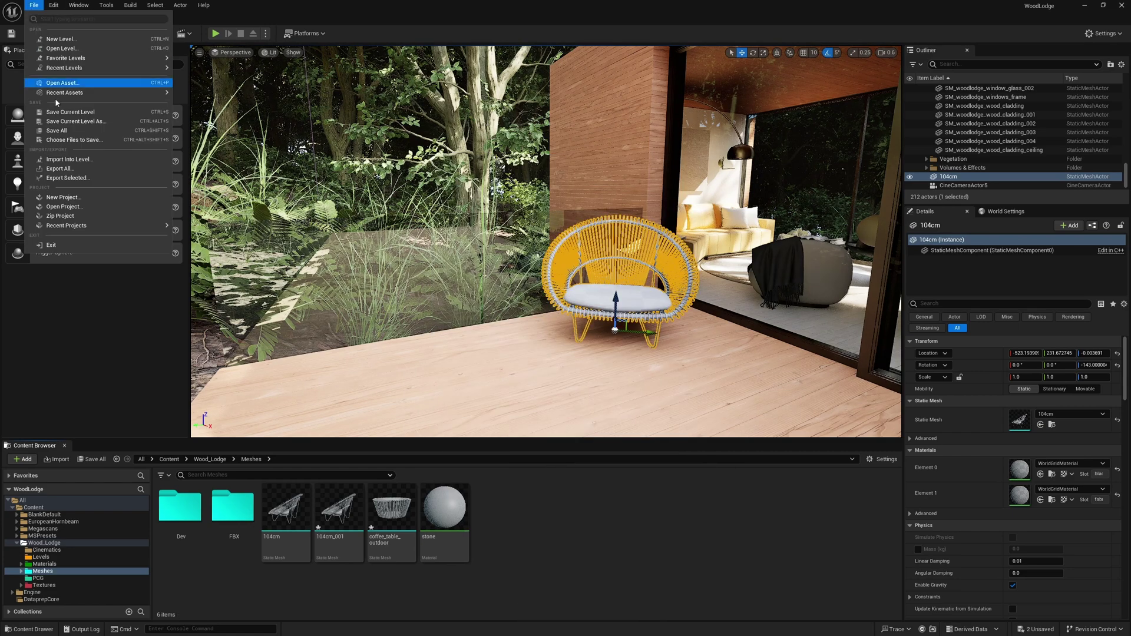
pyautogui.click(69, 159)
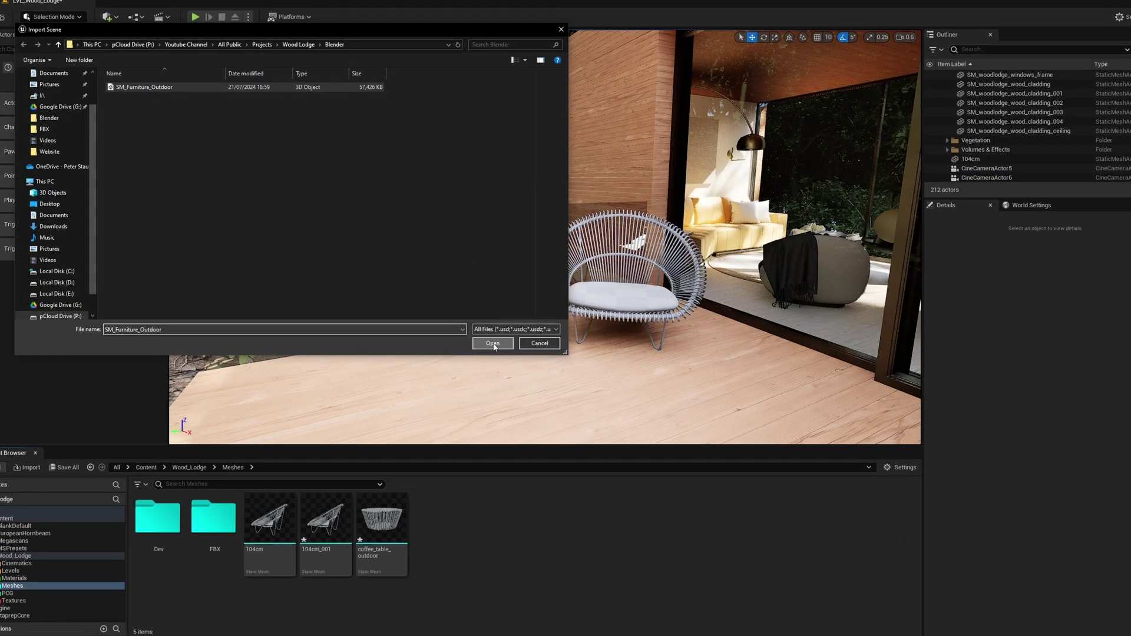
pyautogui.click(492, 343)
pyautogui.click(471, 347)
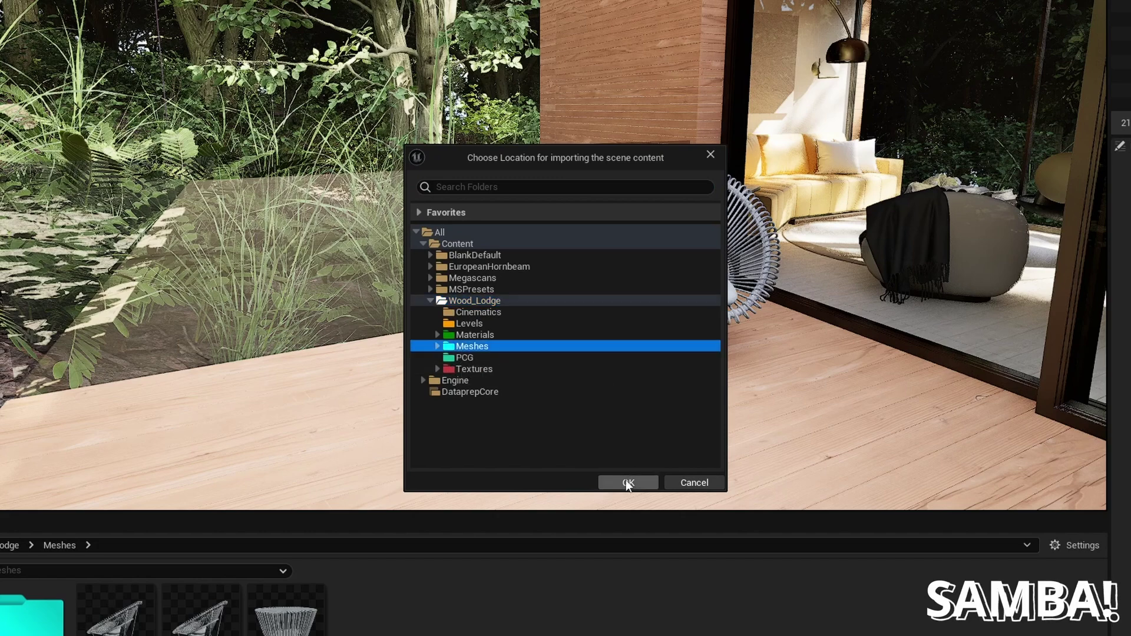
pyautogui.click(627, 482)
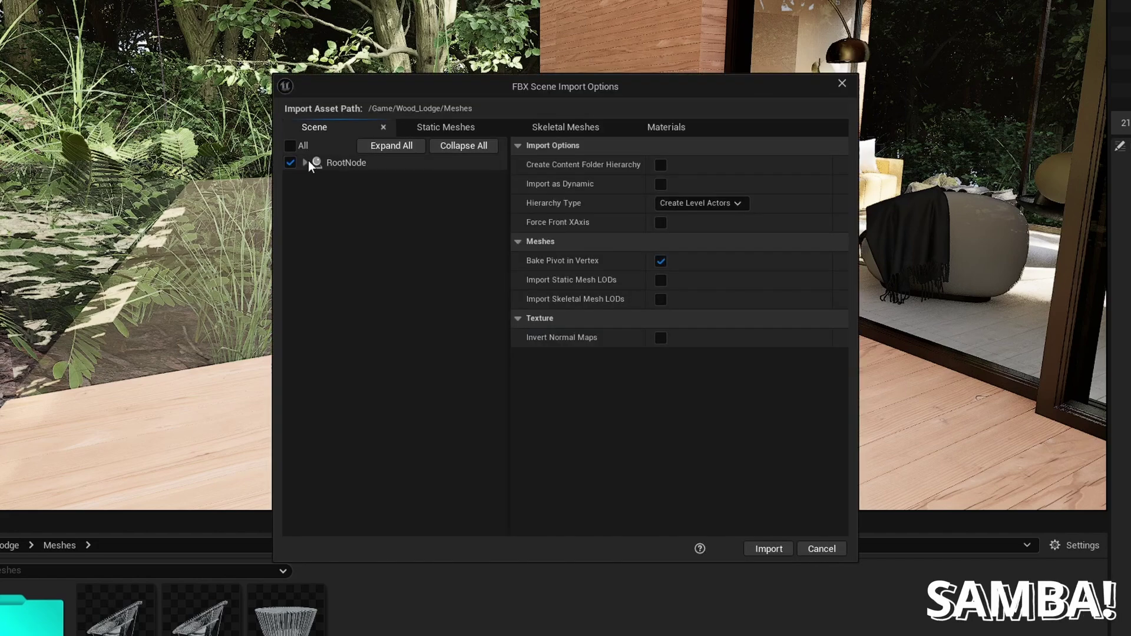
# Use Create Level Actors, exclude the 104cm chair, and import only 104cm_001 and coffee_table_outdoor into the level
pyautogui.click(699, 204)
pyautogui.click(712, 215)
pyautogui.click(660, 129)
pyautogui.click(318, 129)
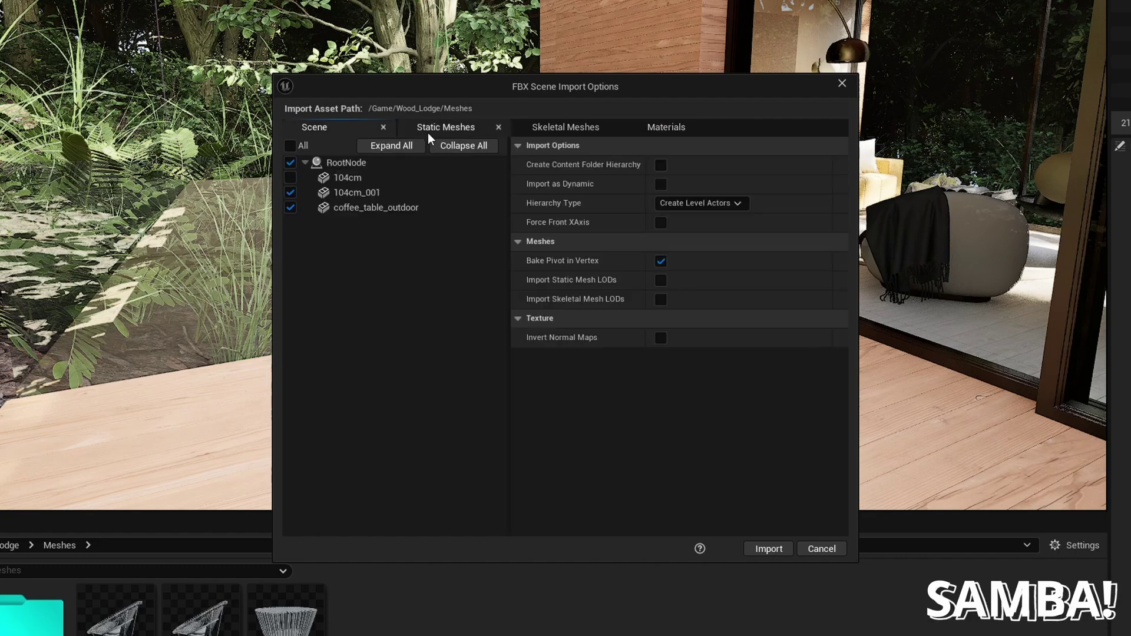
pyautogui.click(436, 132)
pyautogui.click(321, 131)
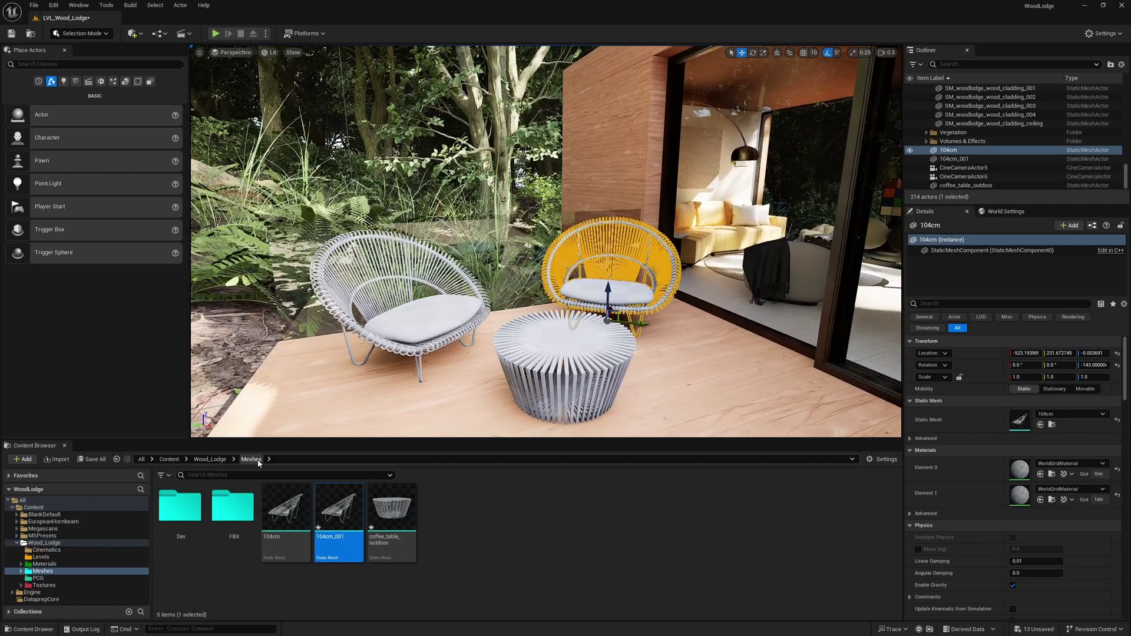
# Check the placement and pivots of the newly imported chair and coffee table on the deck
pyautogui.click(421, 321)
pyautogui.click(542, 377)
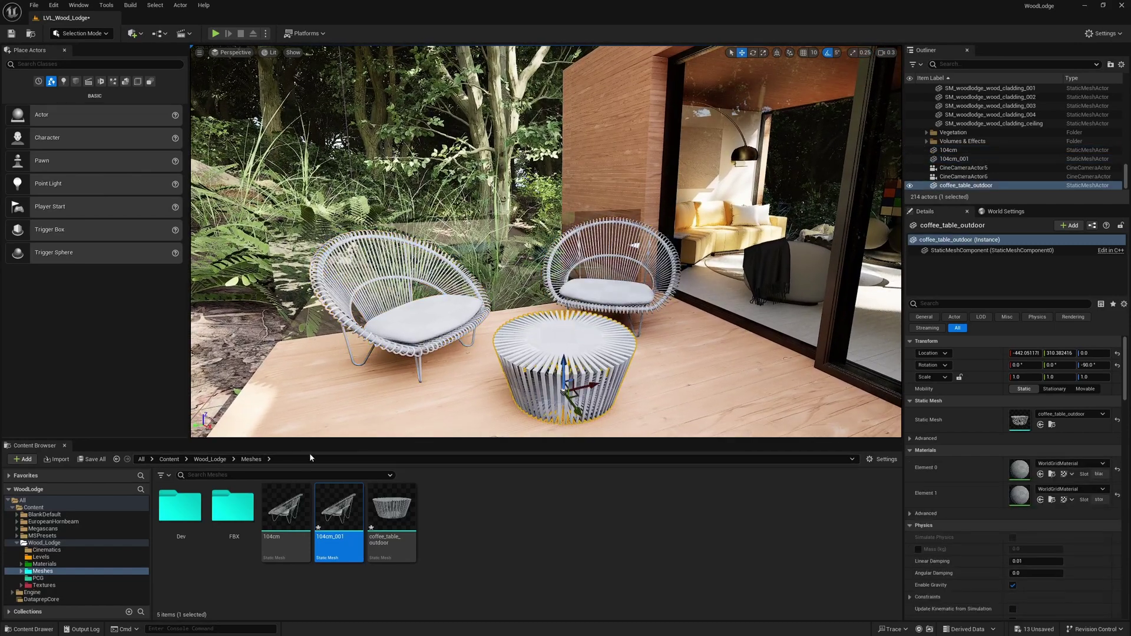
pyautogui.moveTo(581, 399); pyautogui.dragTo(636, 406, button='right')
pyautogui.press('s')
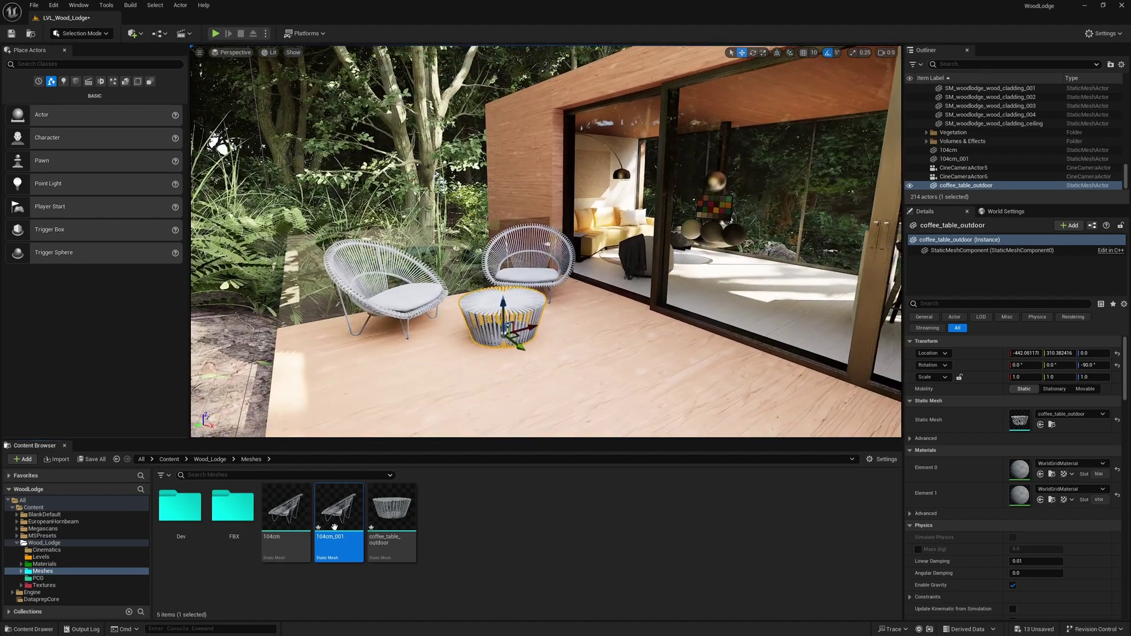
# Place another 104cm_001 chair and coffee table from the Meshes folder in the level, and rotate the added chair to -40° about Z
pyautogui.moveTo(332, 525); pyautogui.dragTo(624, 362)
pyautogui.moveTo(410, 530); pyautogui.dragTo(712, 269)
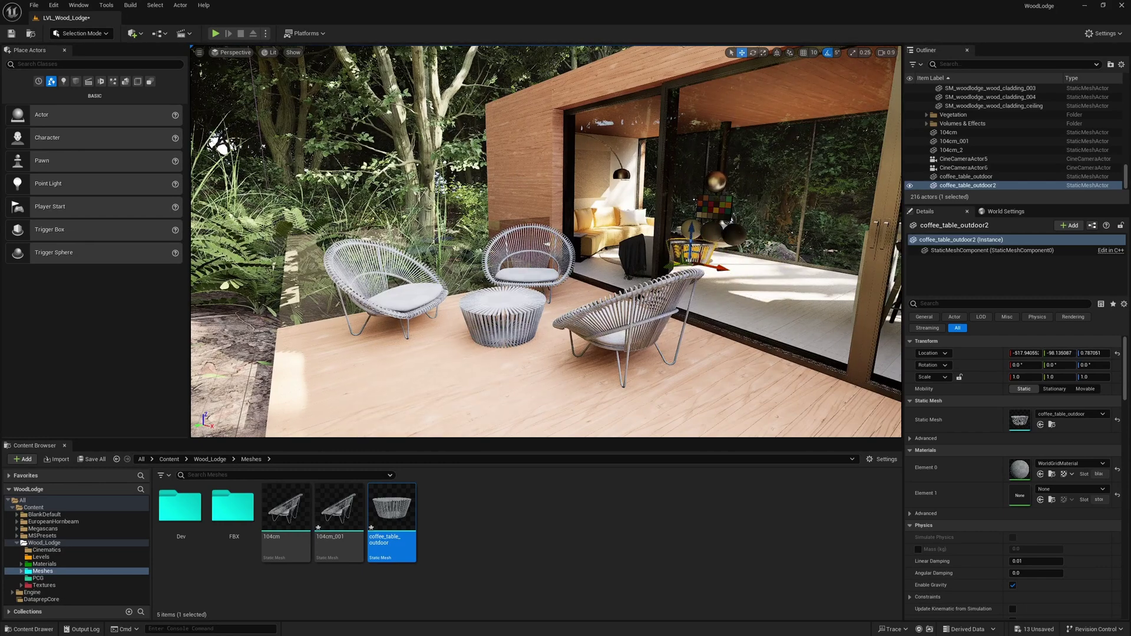
pyautogui.click(641, 319)
pyautogui.moveTo(625, 386); pyautogui.dragTo(669, 379)
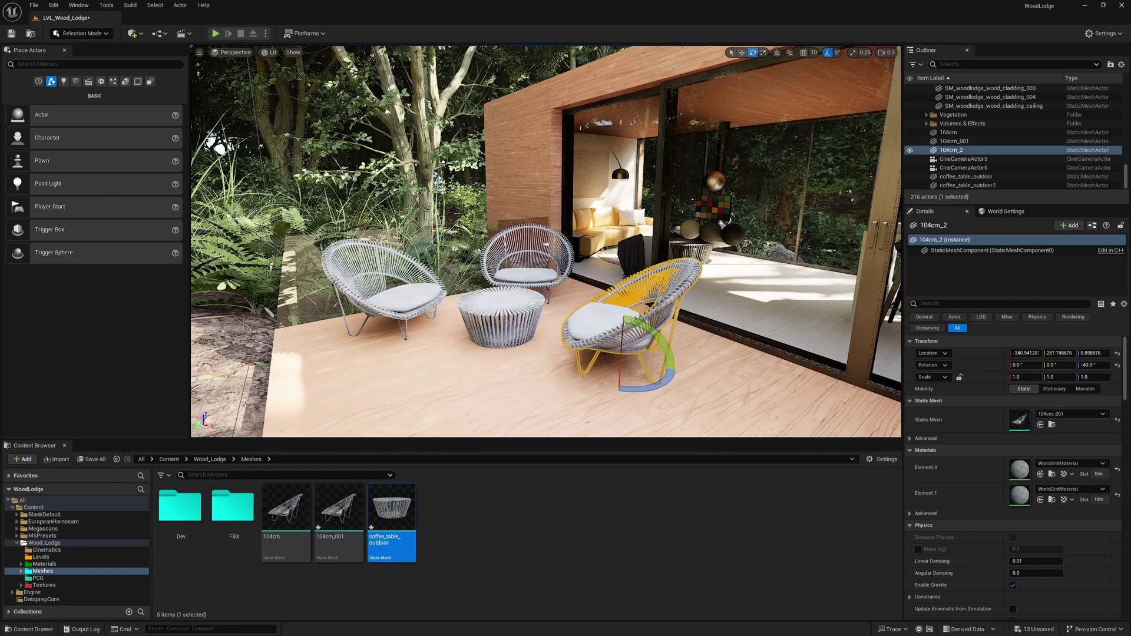
pyautogui.moveTo(666, 378); pyautogui.dragTo(674, 378, button='right')
# Check the pivots of the two originally imported chairs, and leave and reopen the Meshes folder to refresh its contents
pyautogui.click(526, 274)
pyautogui.click(403, 299)
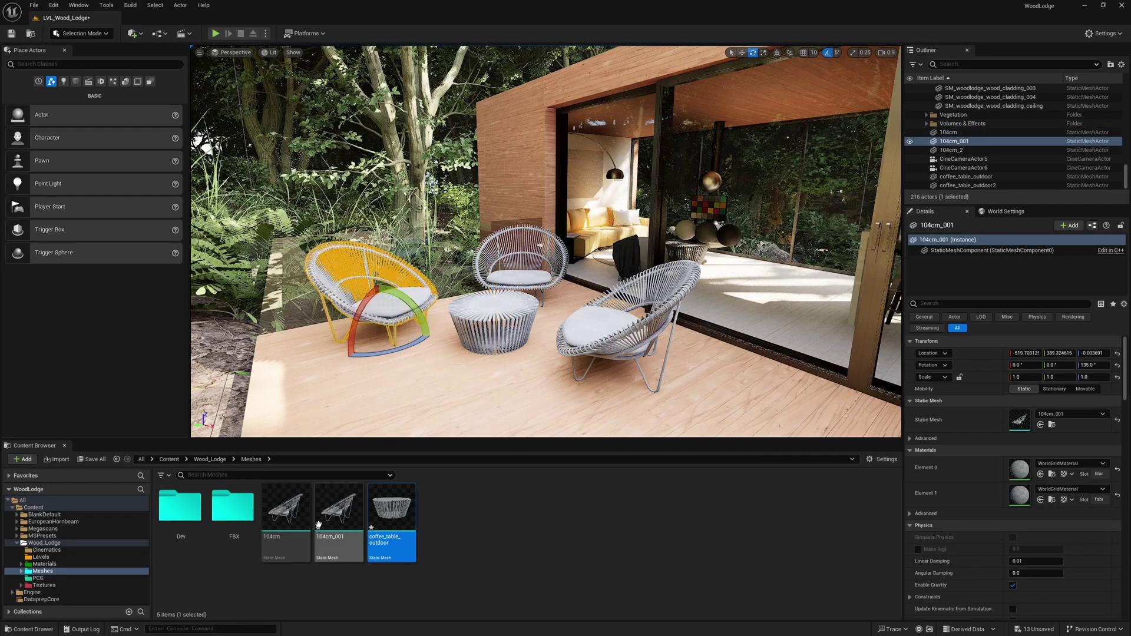
pyautogui.click(237, 519)
pyautogui.click(51, 566)
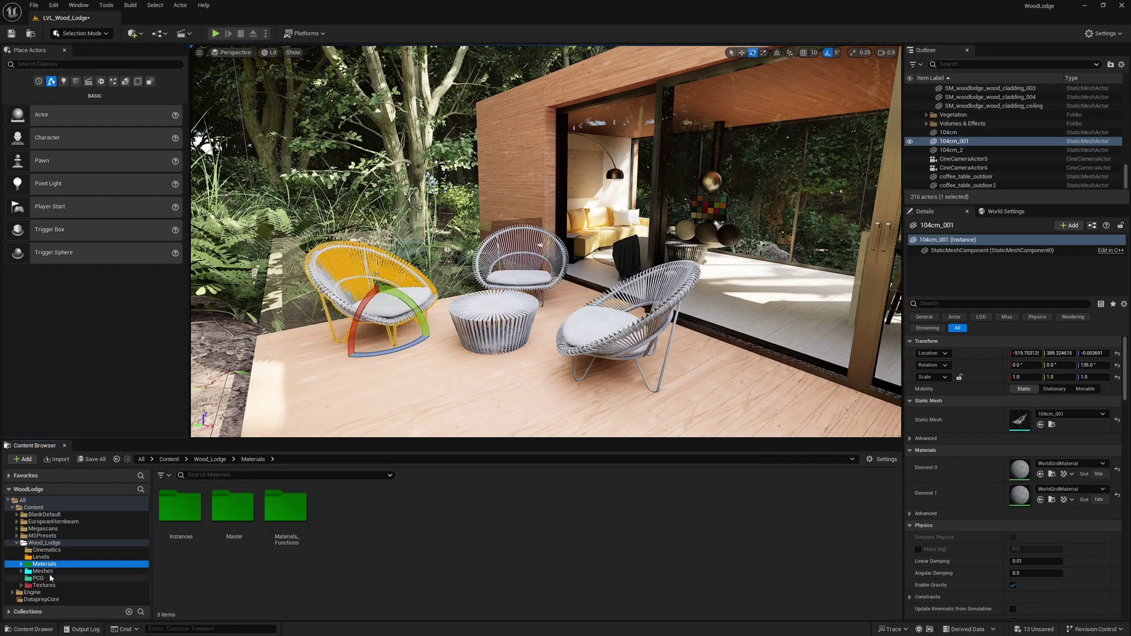
pyautogui.click(50, 572)
pyautogui.moveTo(465, 532); pyautogui.dragTo(485, 530)
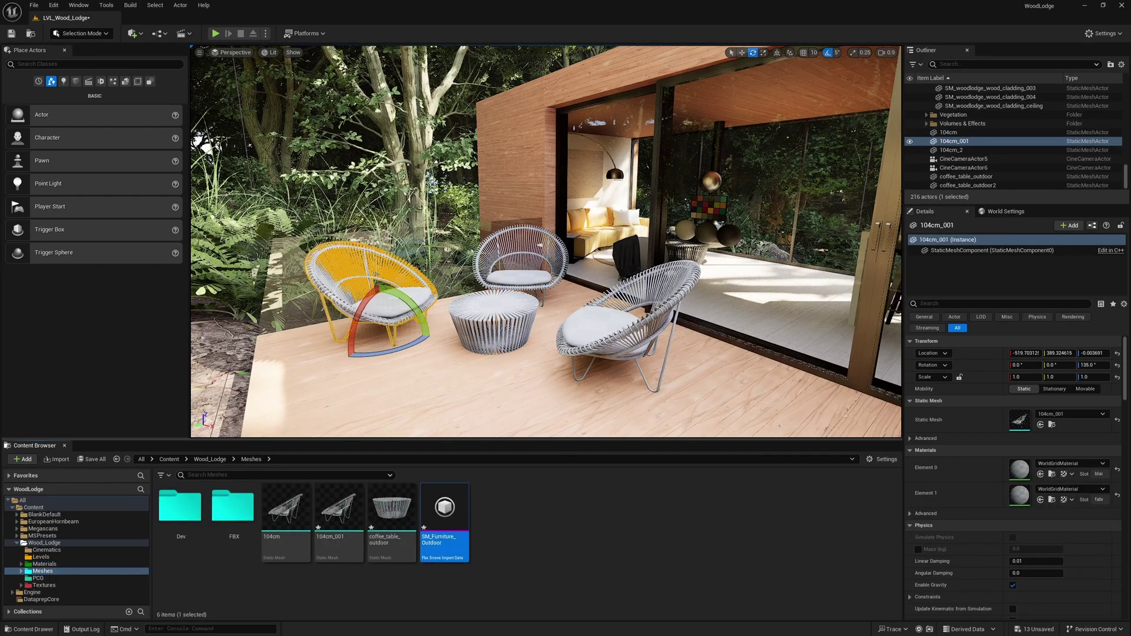
# Hide the editor gizmos with Game View and review the outdoor furniture arrangement on the lodge deck
pyautogui.moveTo(539, 245); pyautogui.dragTo(471, 250, button='right')
pyautogui.press('g')
pyautogui.moveTo(618, 329); pyautogui.dragTo(595, 326, button='right')
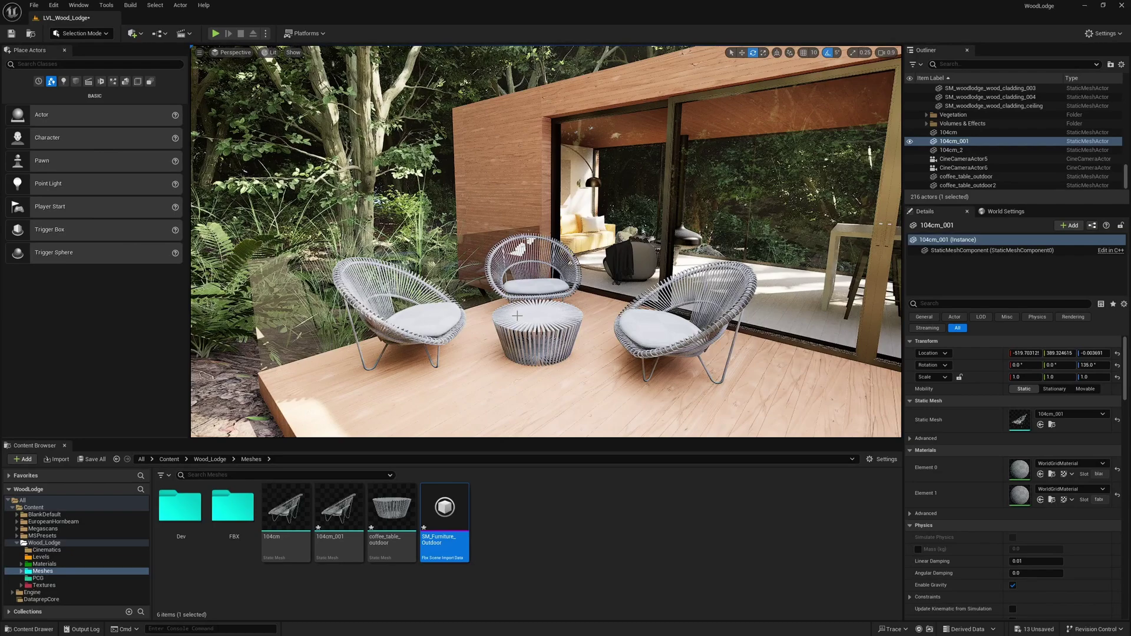
pyautogui.moveTo(517, 315)
pyautogui.mouseDown(button='right')
pyautogui.moveTo(600, 312)
pyautogui.moveTo(509, 315)
pyautogui.mouseUp(button='right')
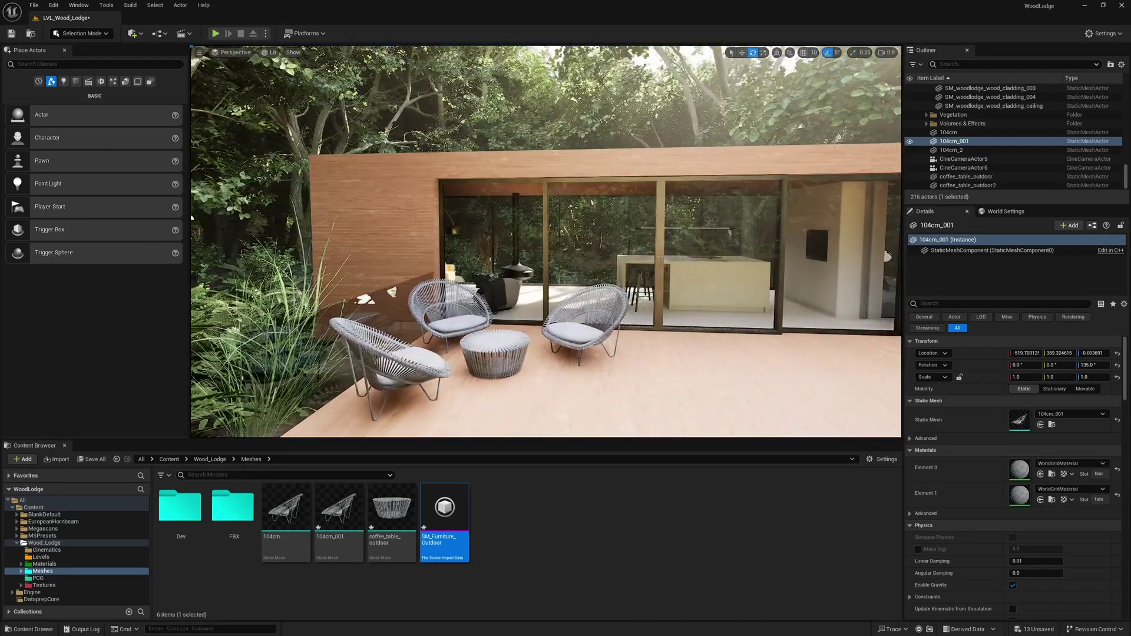